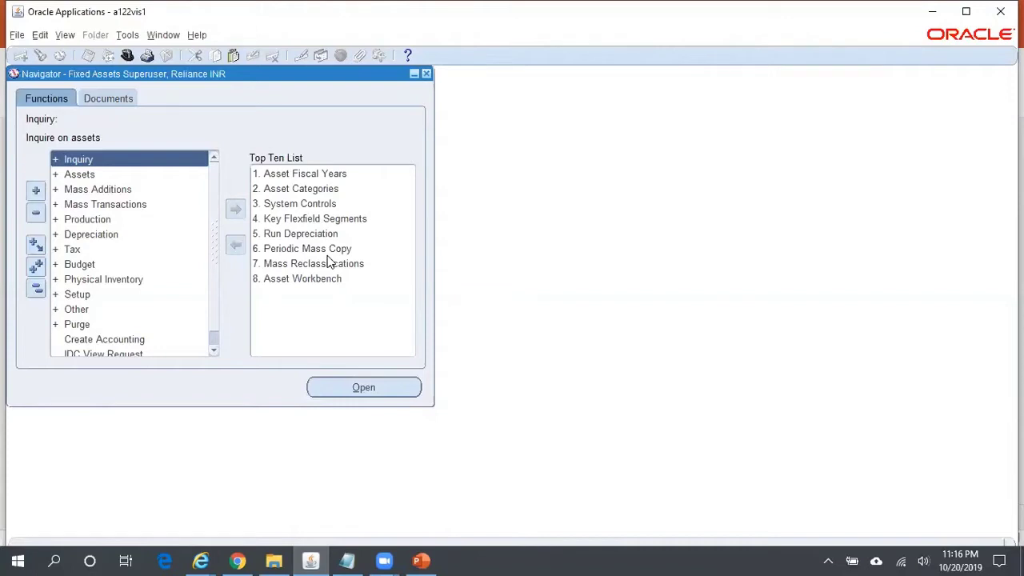
Open the Asset Workbench and find all assets in the RELIANCE CORP book.
double_click(109, 176)
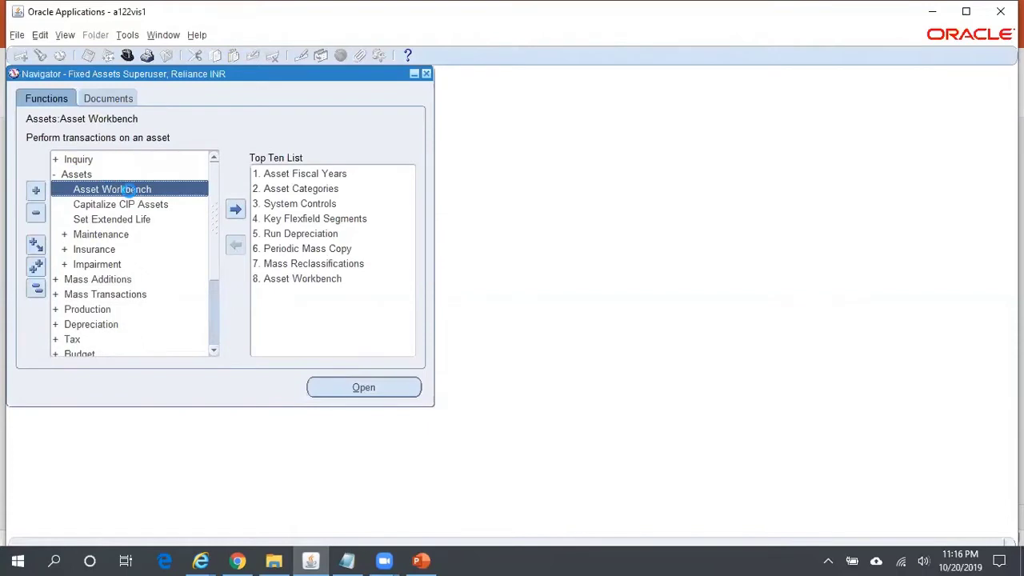
double_click(128, 189)
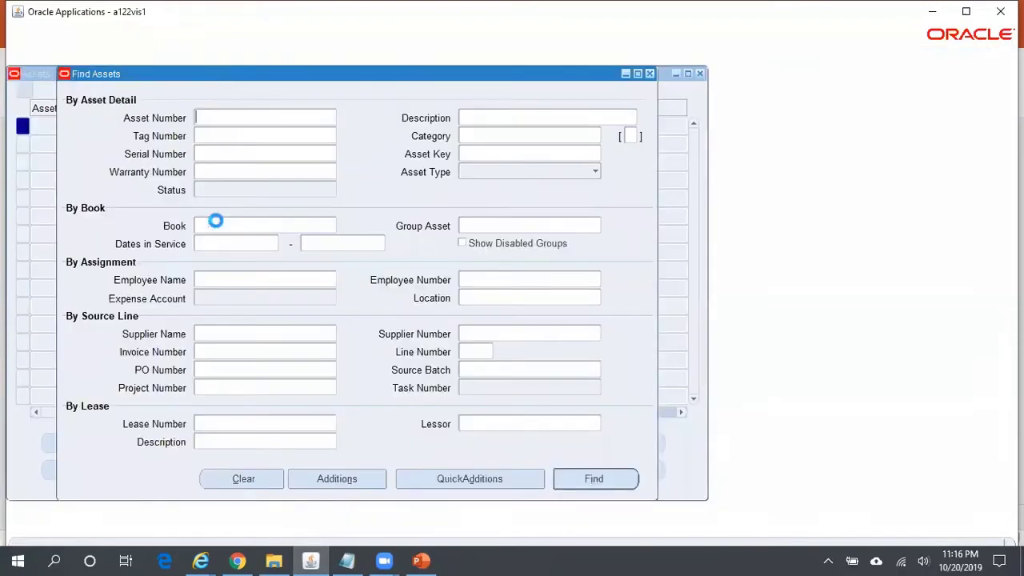
click(231, 222)
text(REL%C)
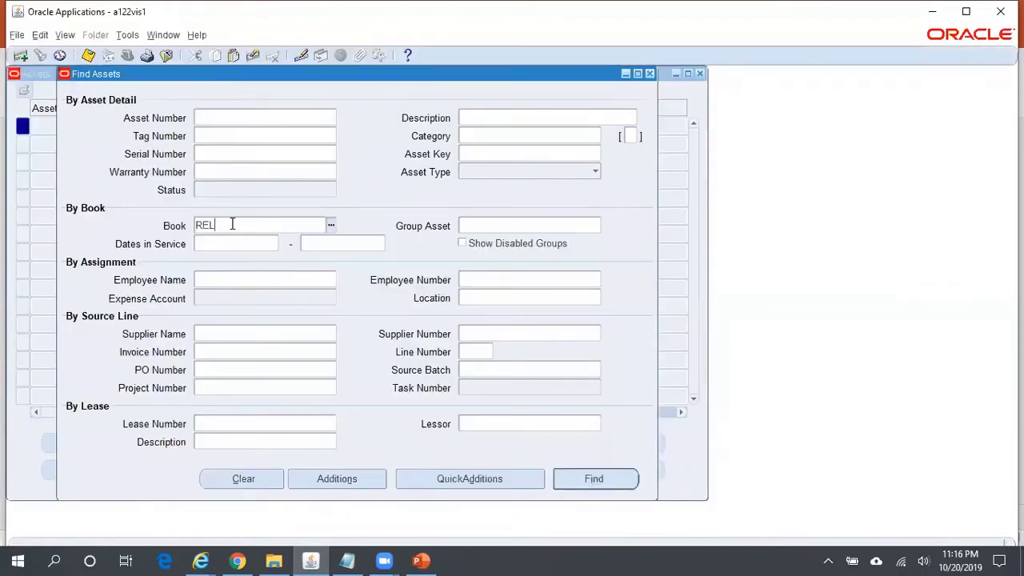
text(ORP%)
key(Tab)
key(Return)
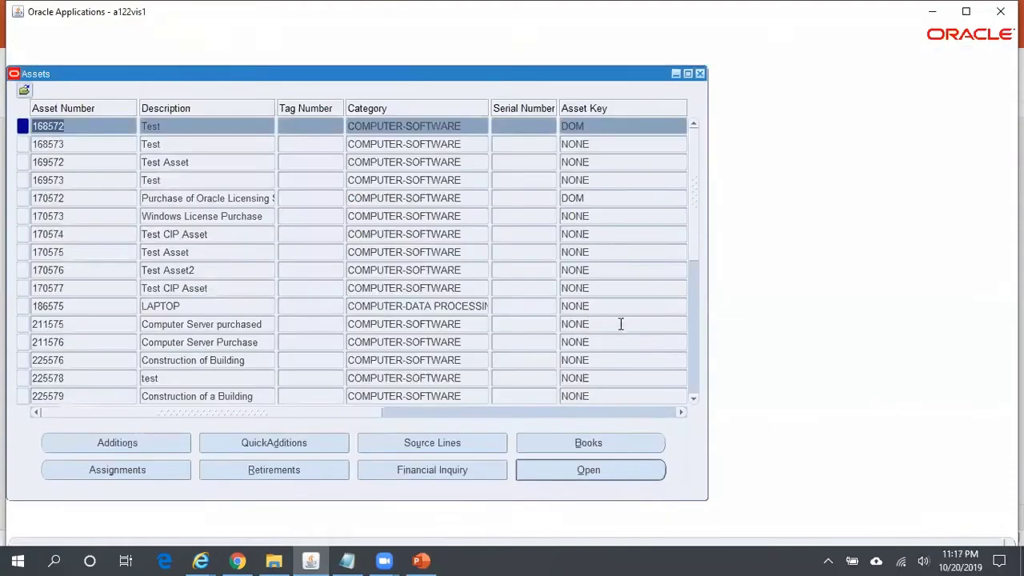
Select asset 274602 in the asset list and note its number in Notepad, returning to Oracle Applications.
click(695, 376)
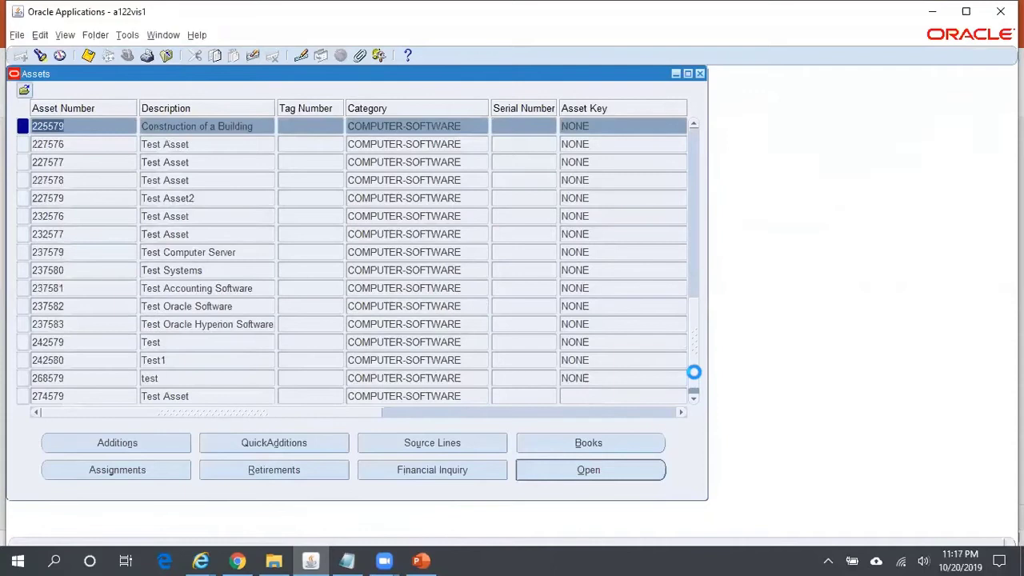
click(694, 376)
click(94, 344)
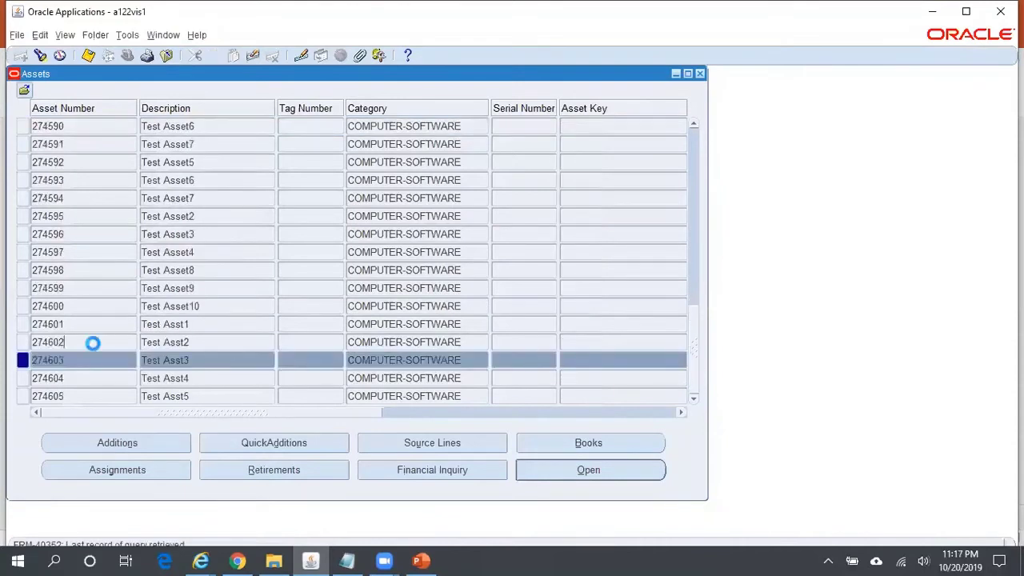
click(346, 560)
text(274602)
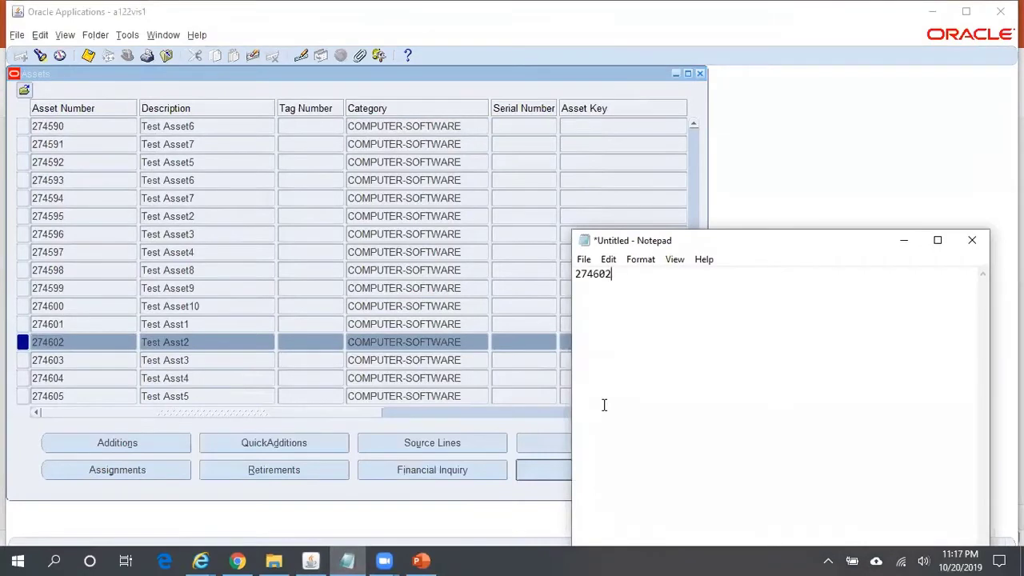
click(445, 88)
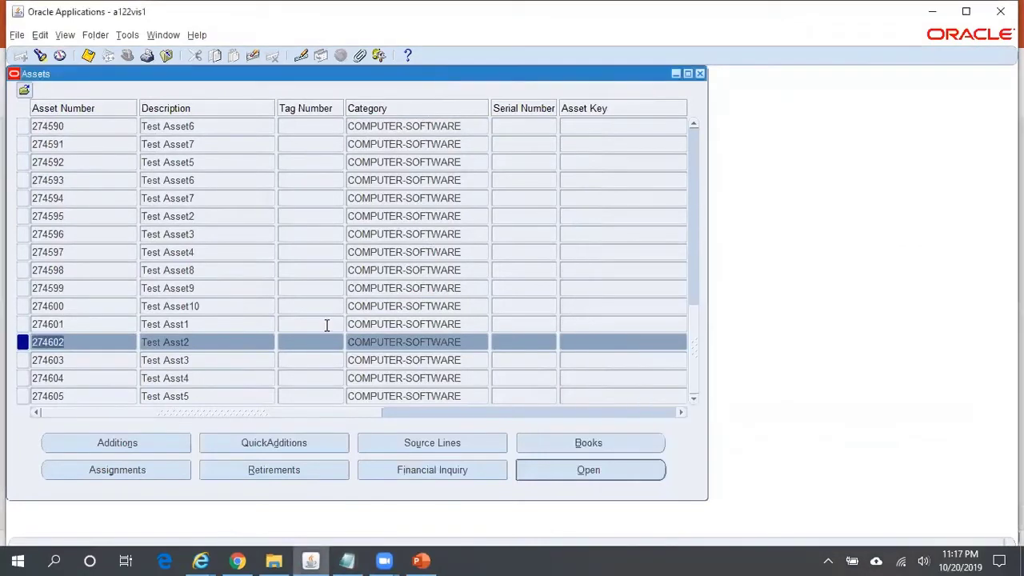
Review the cost, net book value, YTD depreciation and SEP-19 depreciation amount in asset 274602's financial information.
click(433, 471)
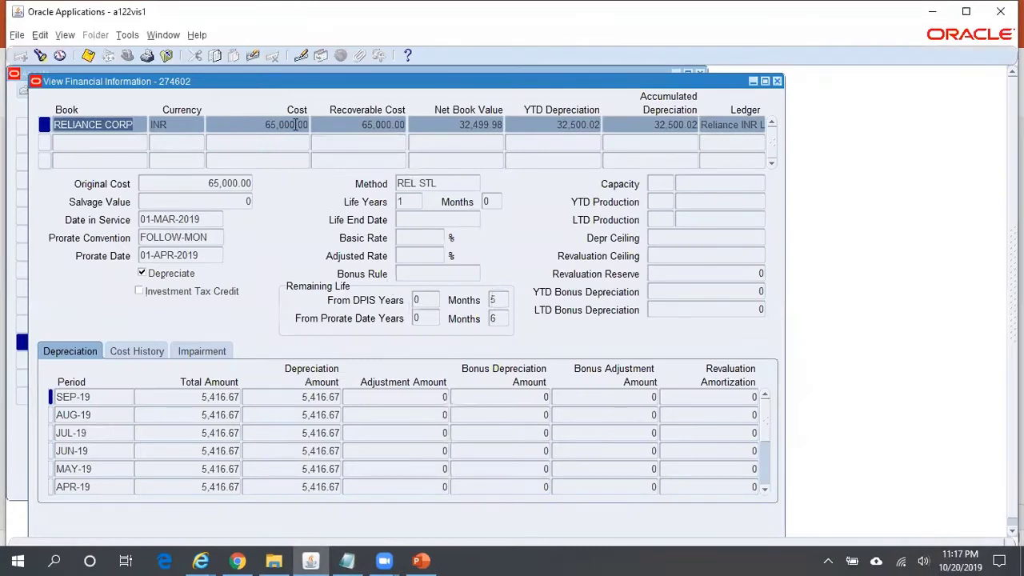
click(295, 124)
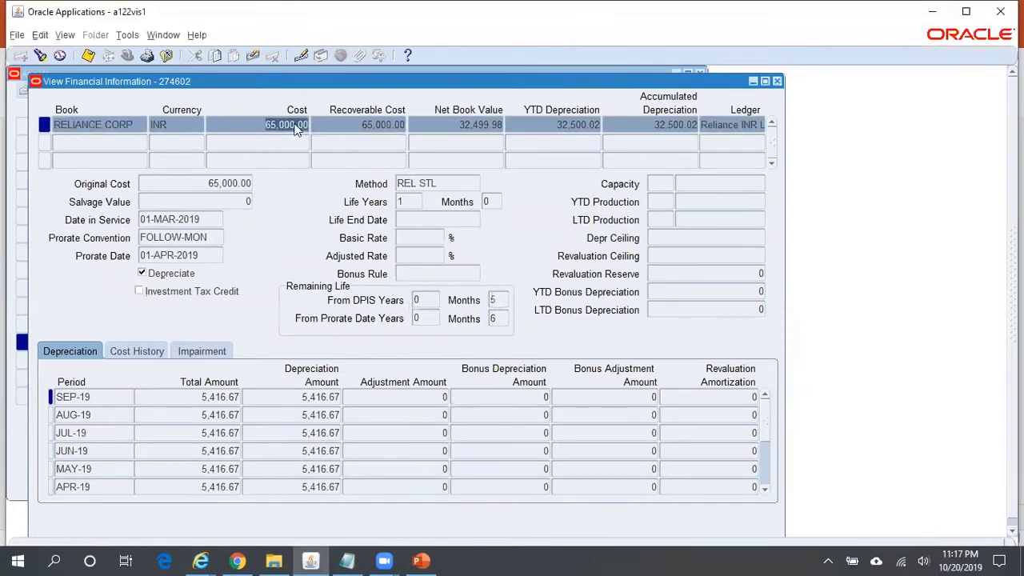
click(479, 126)
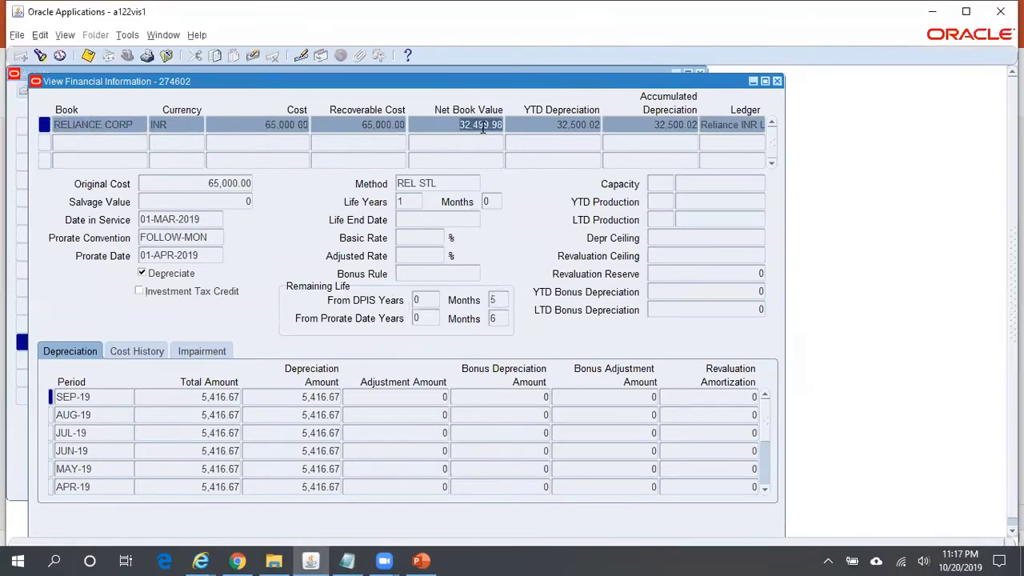
click(582, 125)
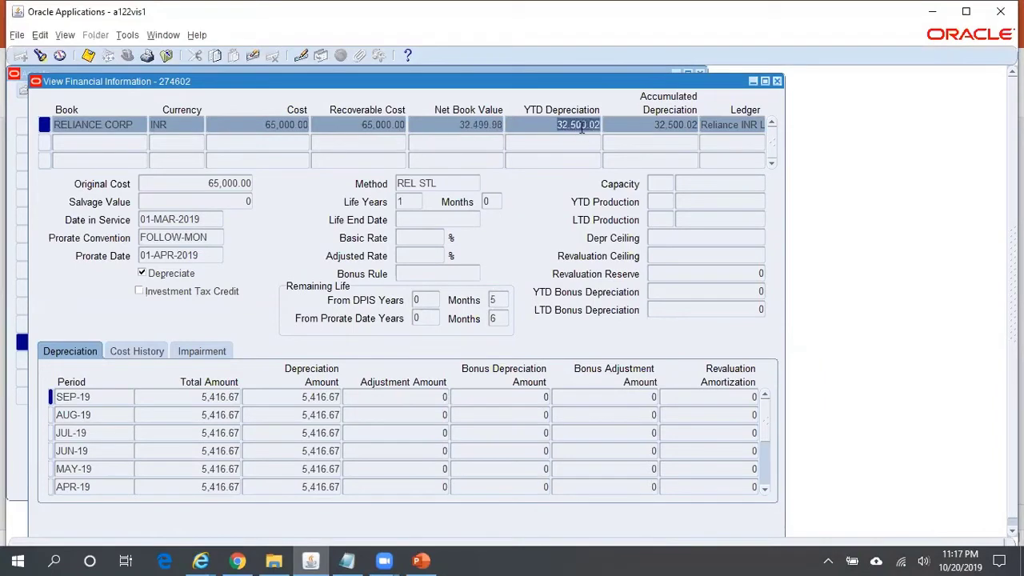
click(216, 398)
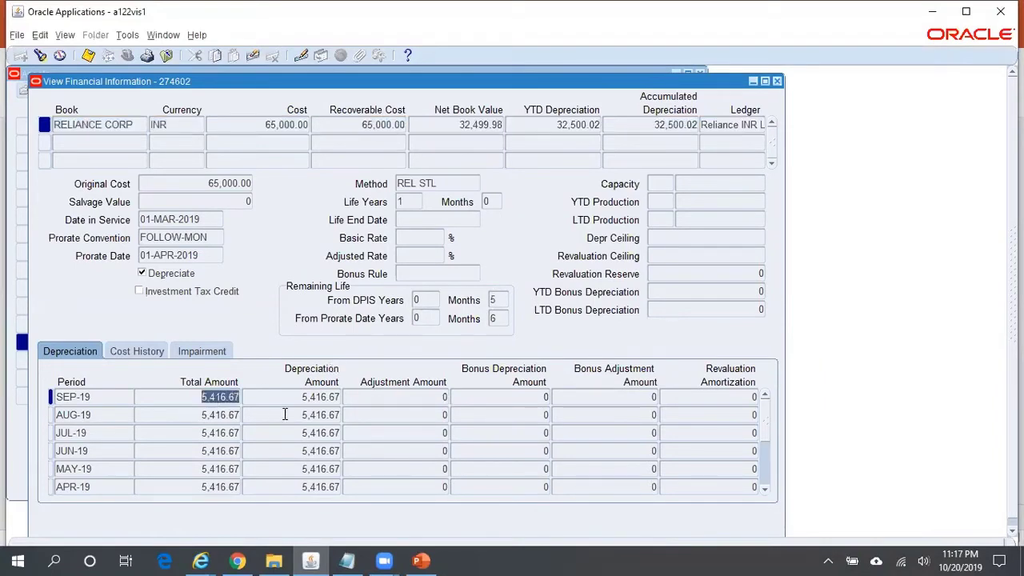
click(777, 81)
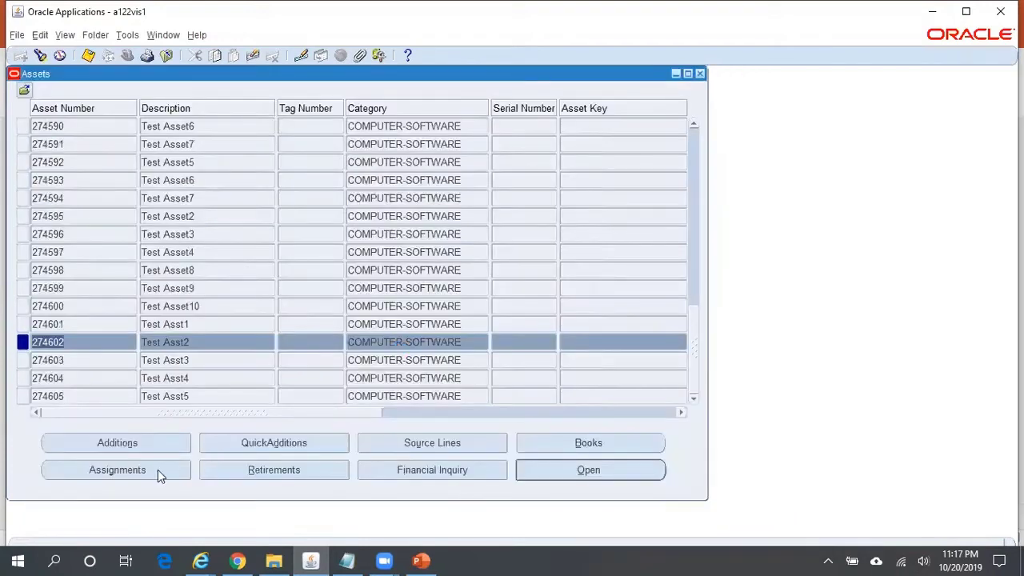
In asset 274602's assignments, enter a unit change of -1 on the existing line and 1 on a new line.
click(117, 469)
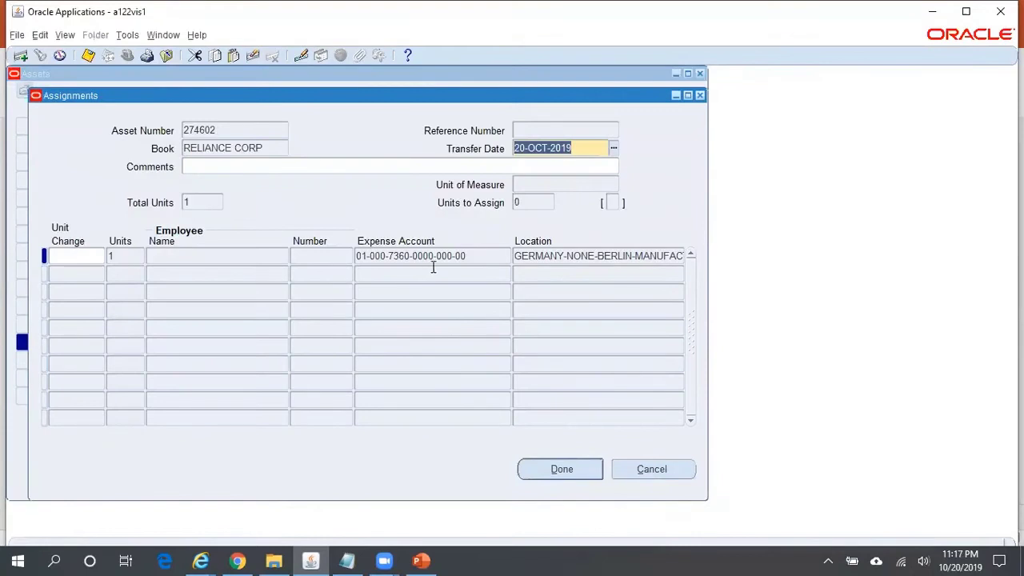
click(472, 255)
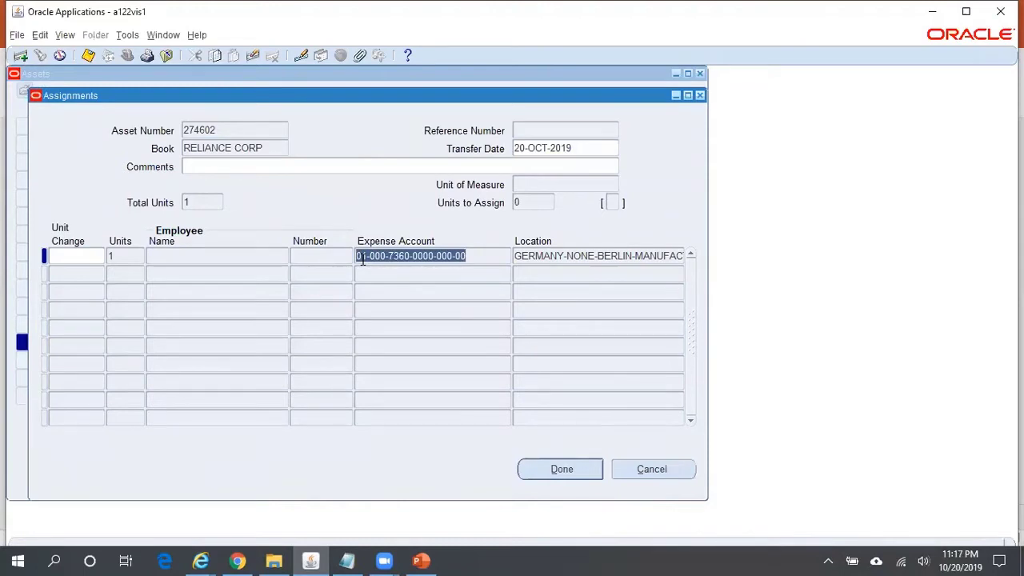
click(55, 256)
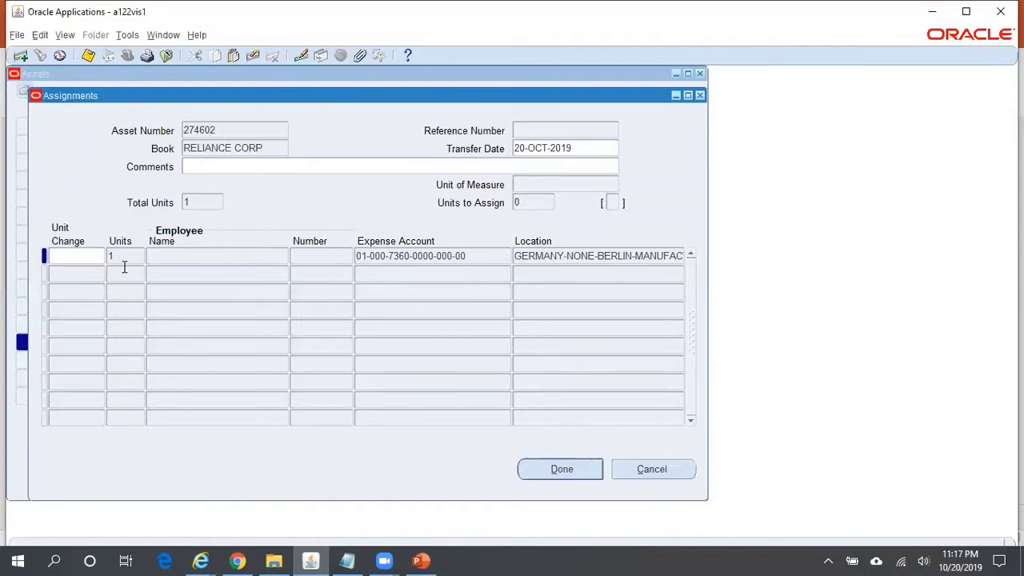
text(-1)
click(71, 274)
text(1)
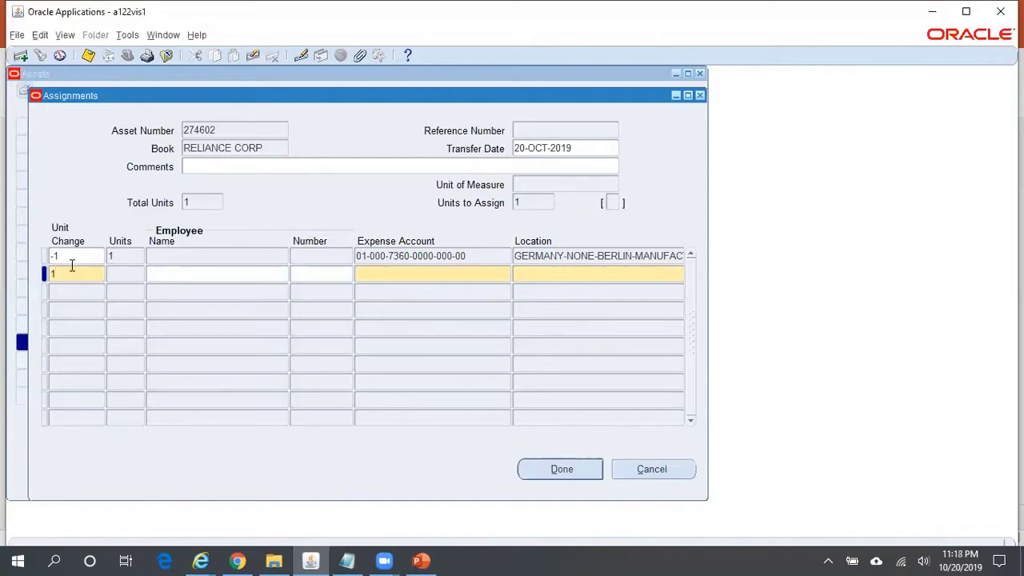
Copy the expense account from the line above into the new assignment line and change its company to 02, Reliance Textiles Inc.
click(424, 275)
key(shift+F5)
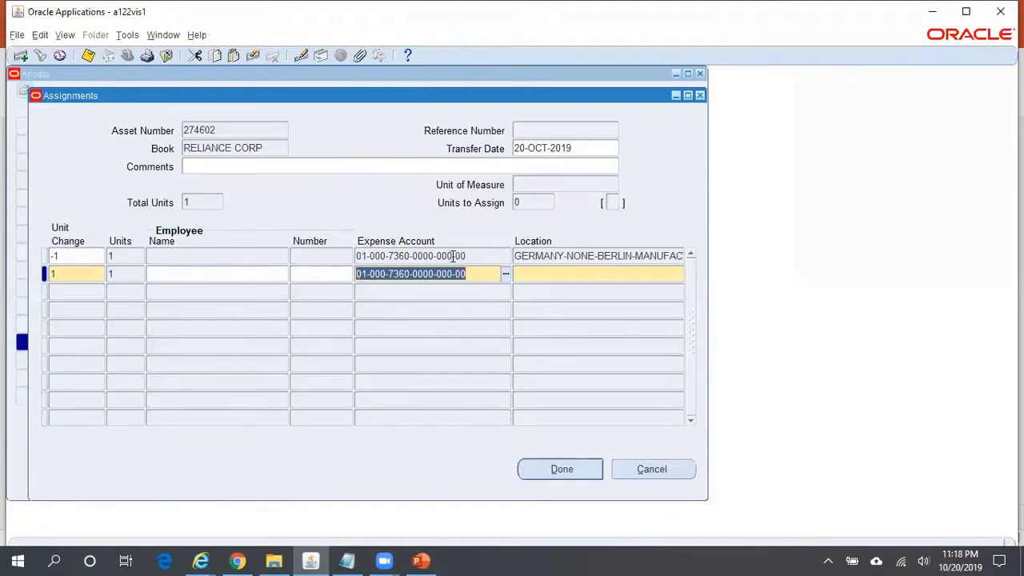
click(506, 274)
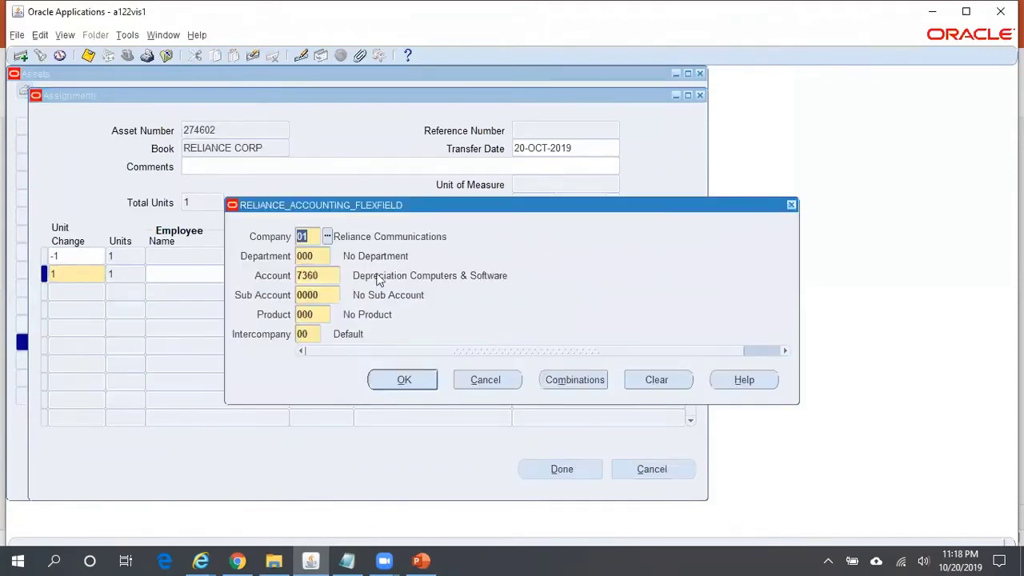
click(328, 236)
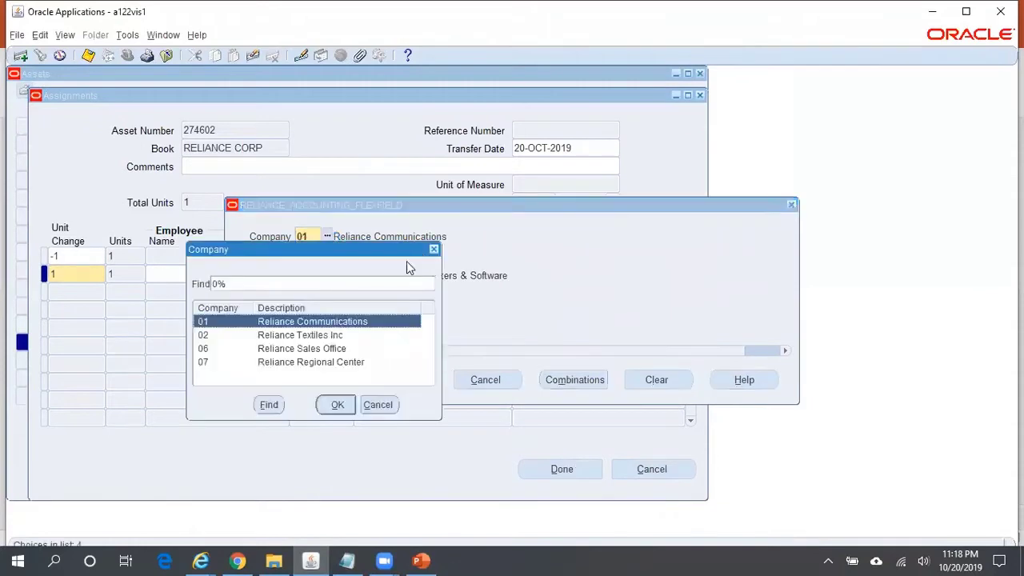
click(331, 335)
click(338, 404)
click(425, 382)
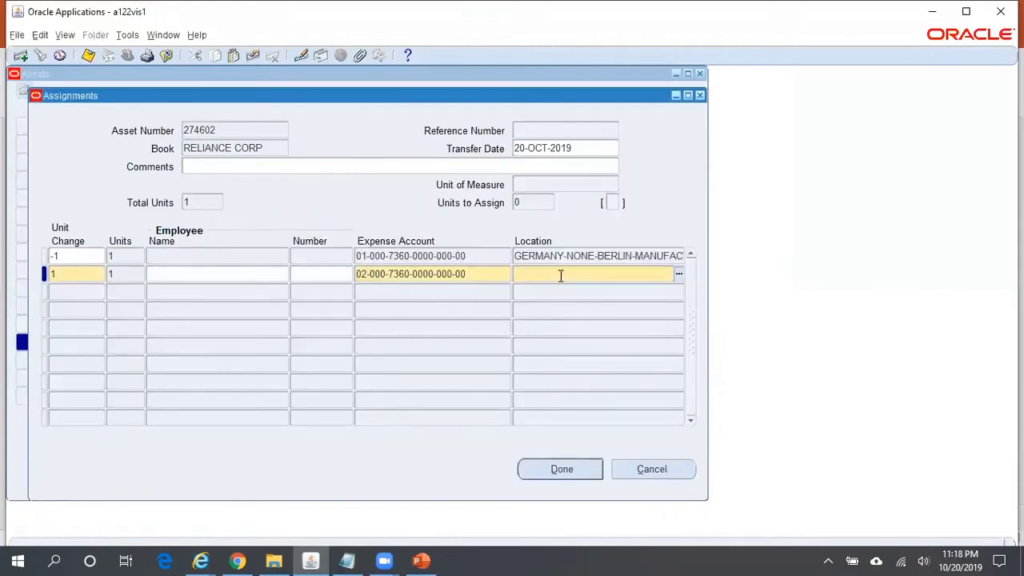
Copy the location from the line above into the new assignment line and save the asset transfer.
key(shift+F5)
click(483, 277)
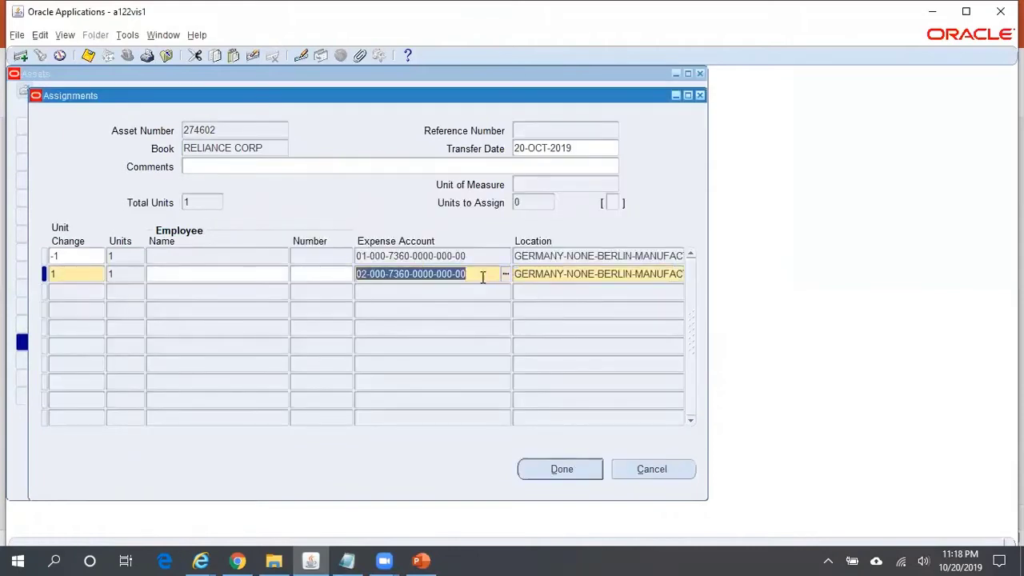
click(583, 468)
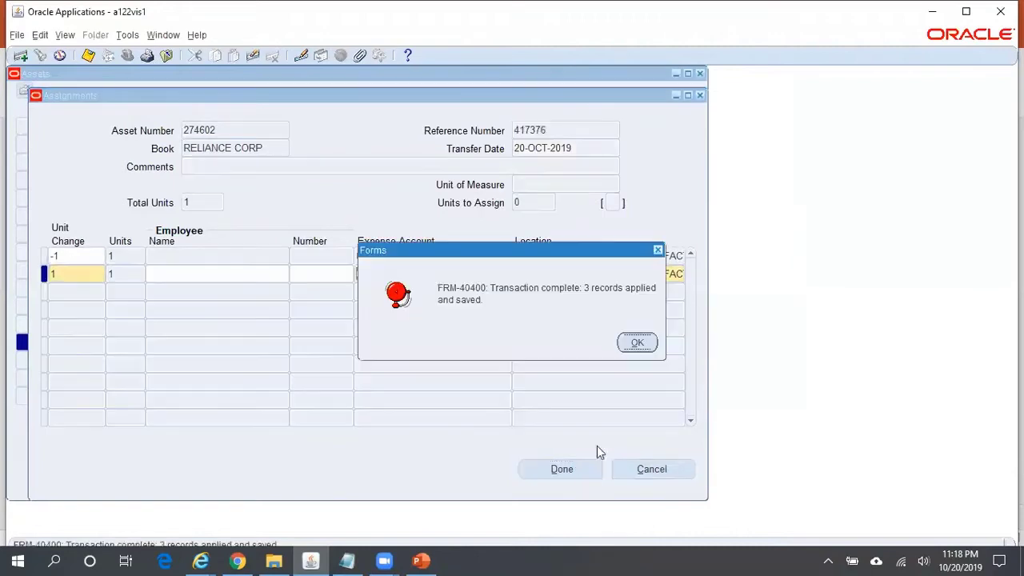
click(649, 344)
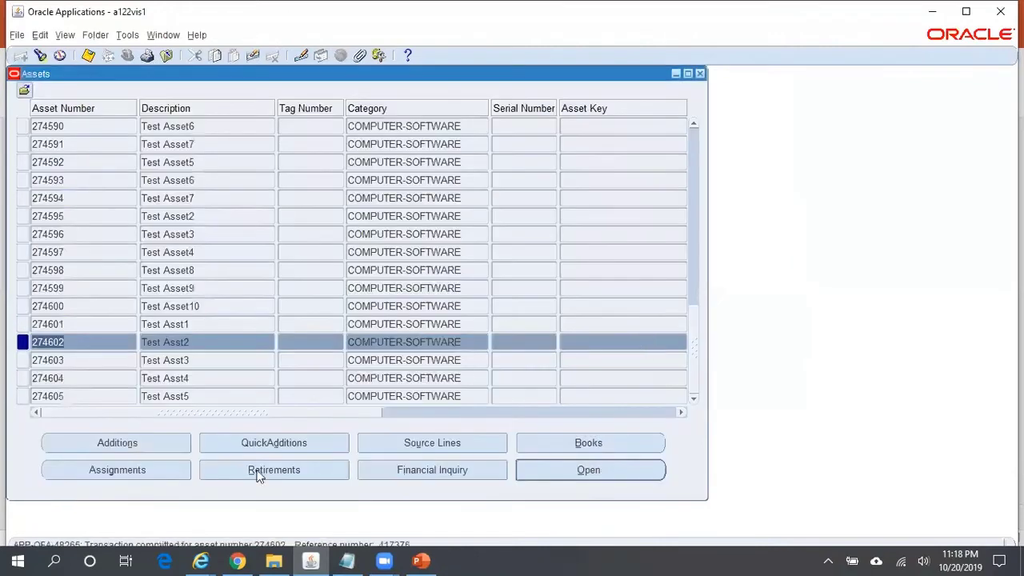
Check the expense account in asset 274602's saved assignment, then close the assignments and the Asset Workbench.
click(144, 471)
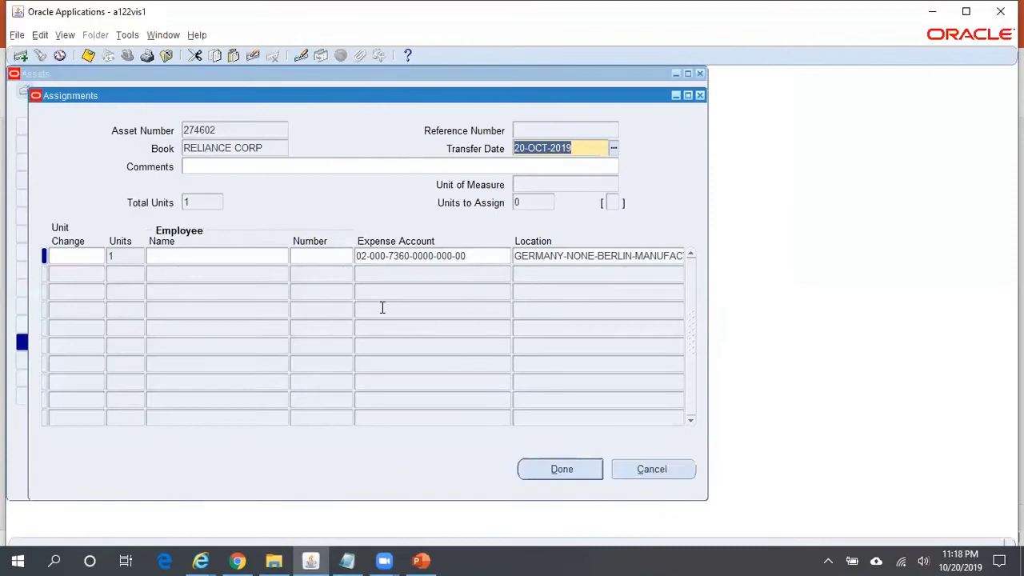
click(467, 255)
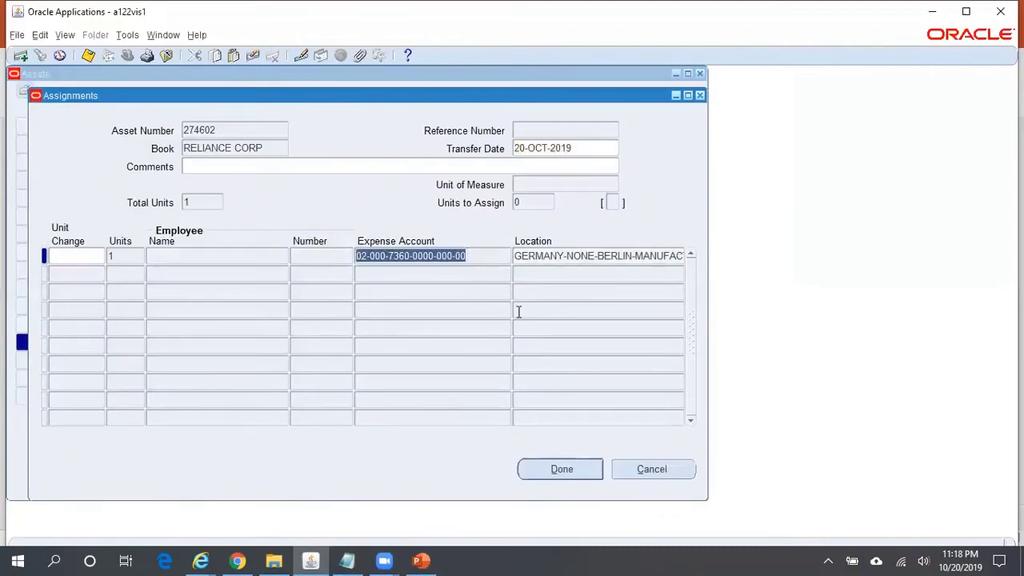
click(661, 464)
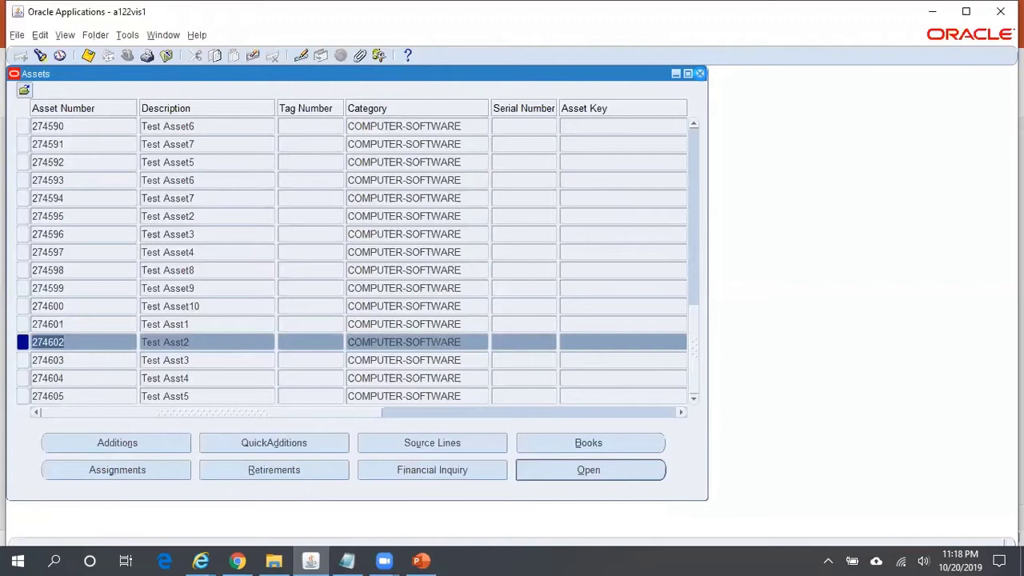
click(700, 72)
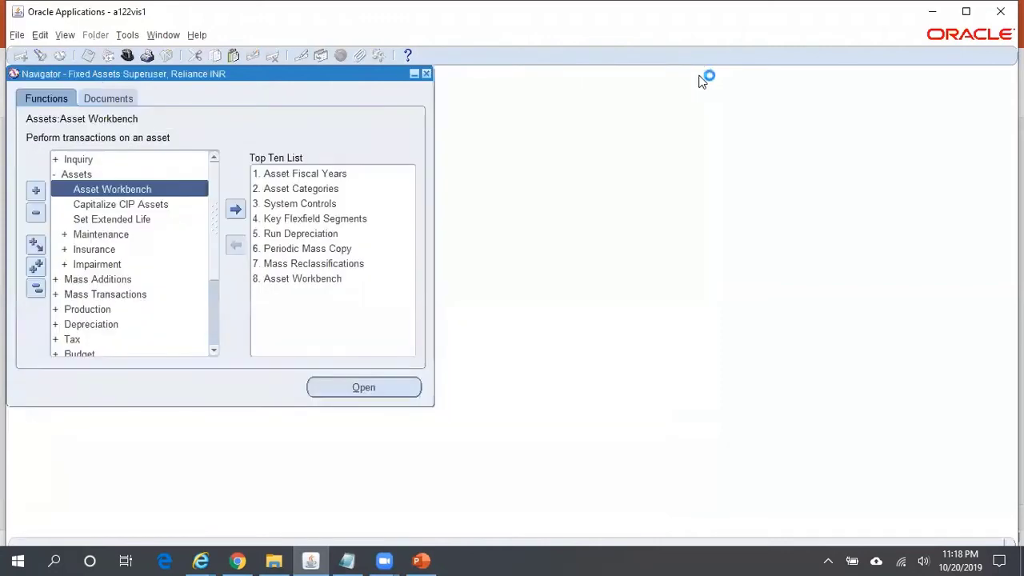
Run depreciation for the RELIANCE CORP book's OCT-19 period with Close Period enabled, and accept the caution.
click(329, 234)
text(rel)
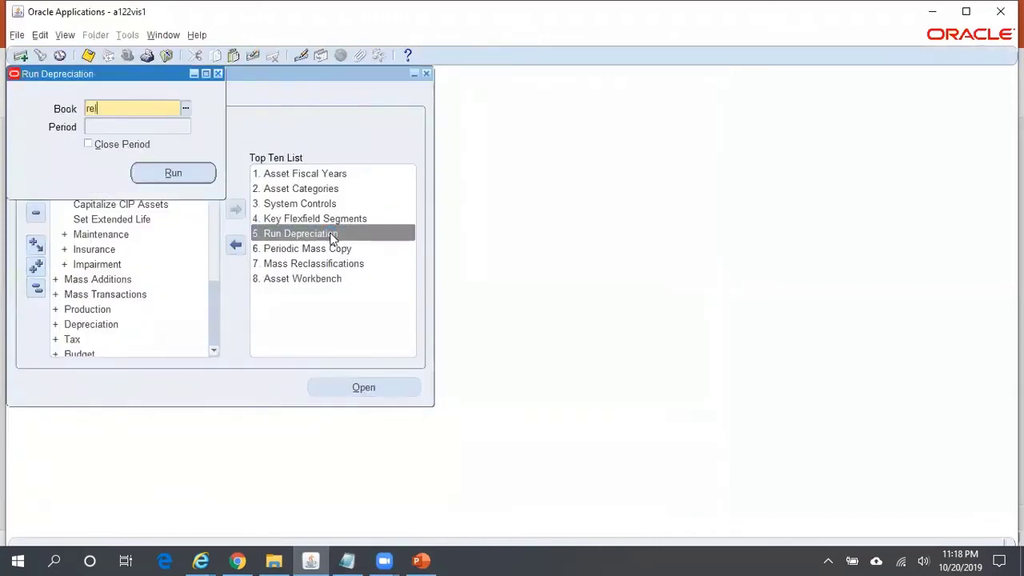
text(%corp%)
key(Tab)
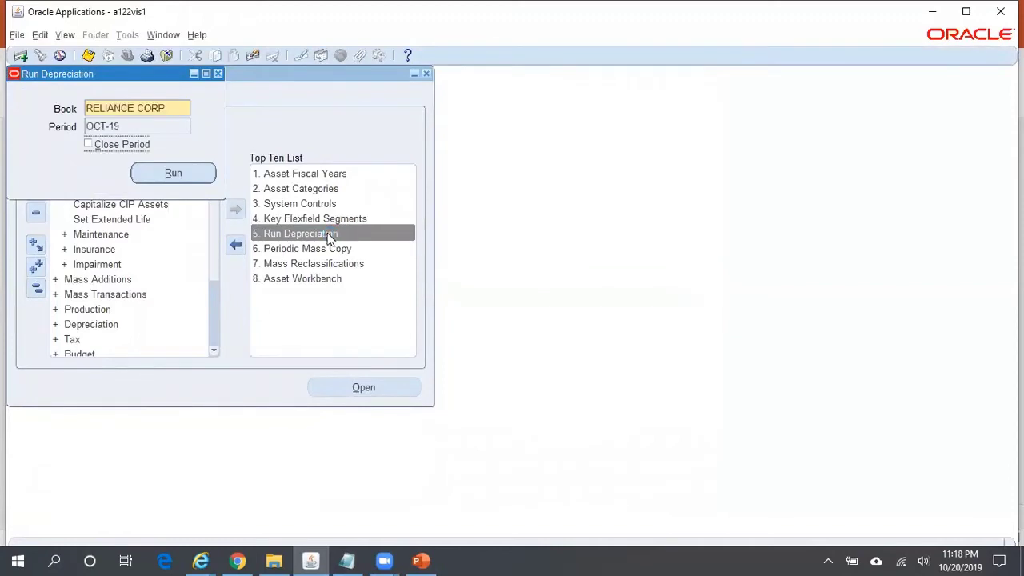
click(184, 108)
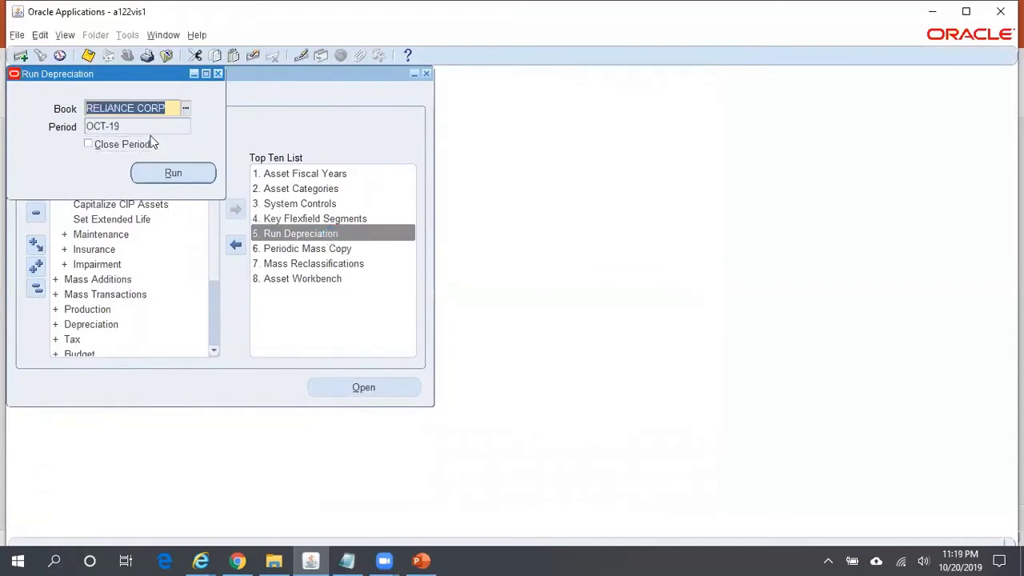
click(126, 147)
click(172, 174)
click(579, 328)
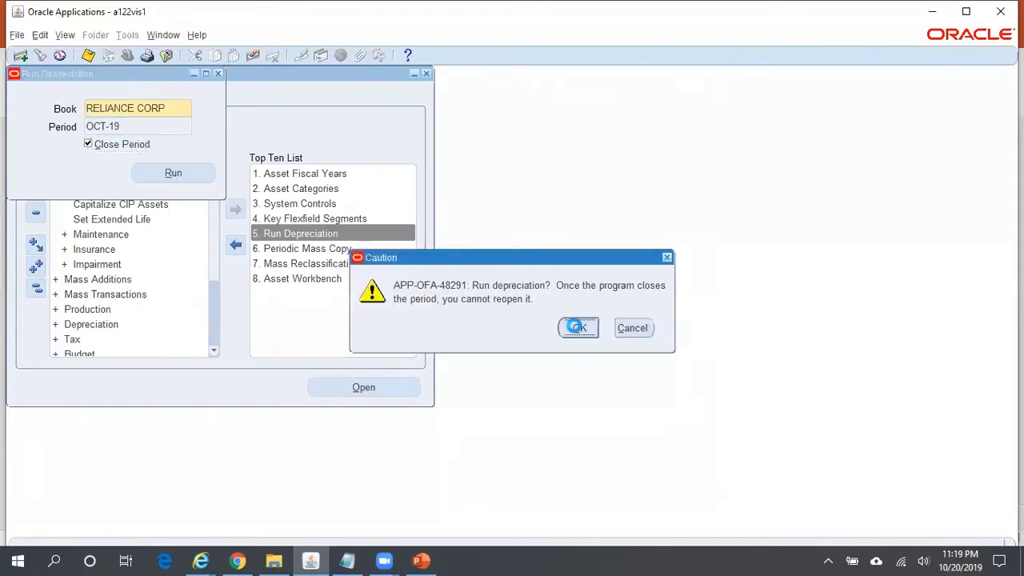
click(629, 325)
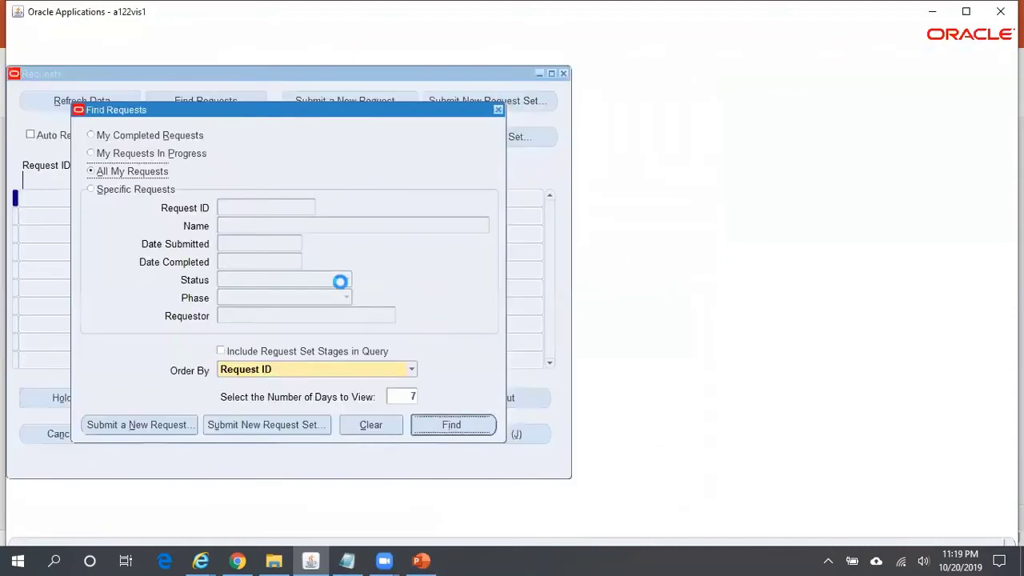
List all my concurrent requests and refresh their status to monitor the depreciation run.
key(alt+i)
click(86, 102)
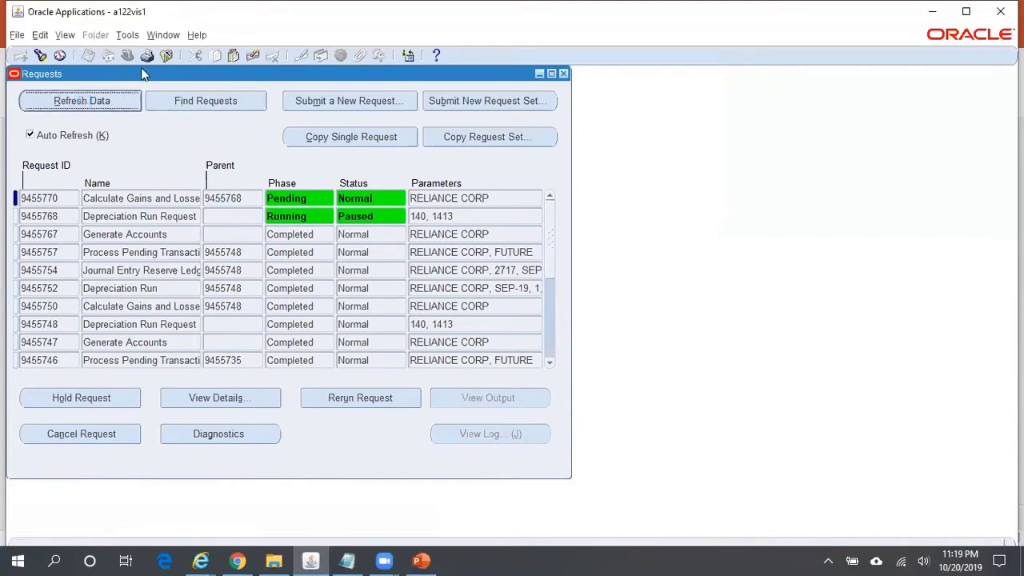
Move the Requests window aside and expand the Inquiry functions in the Navigator, returning to the requests list.
drag(152, 73, 404, 92)
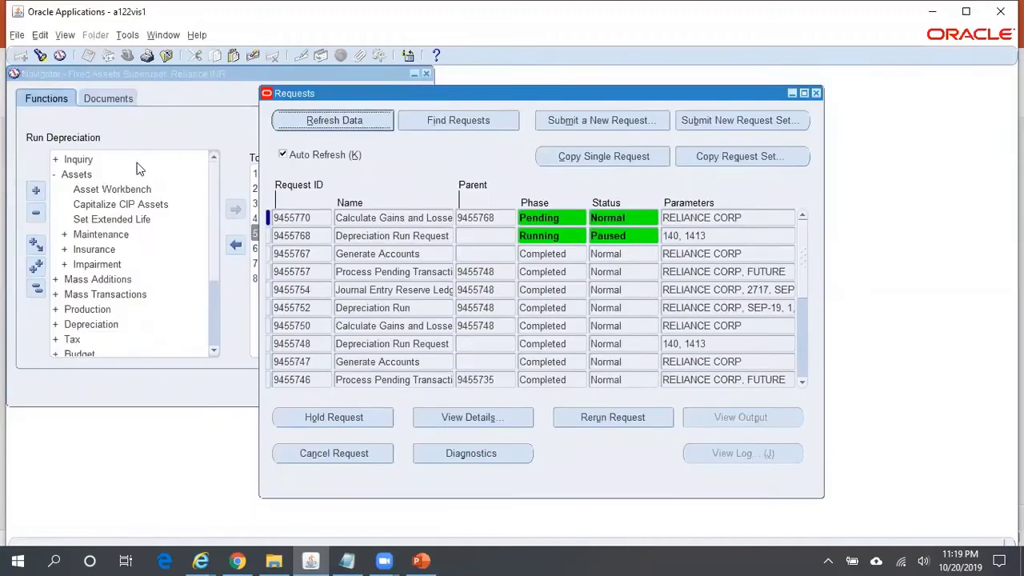
double_click(84, 160)
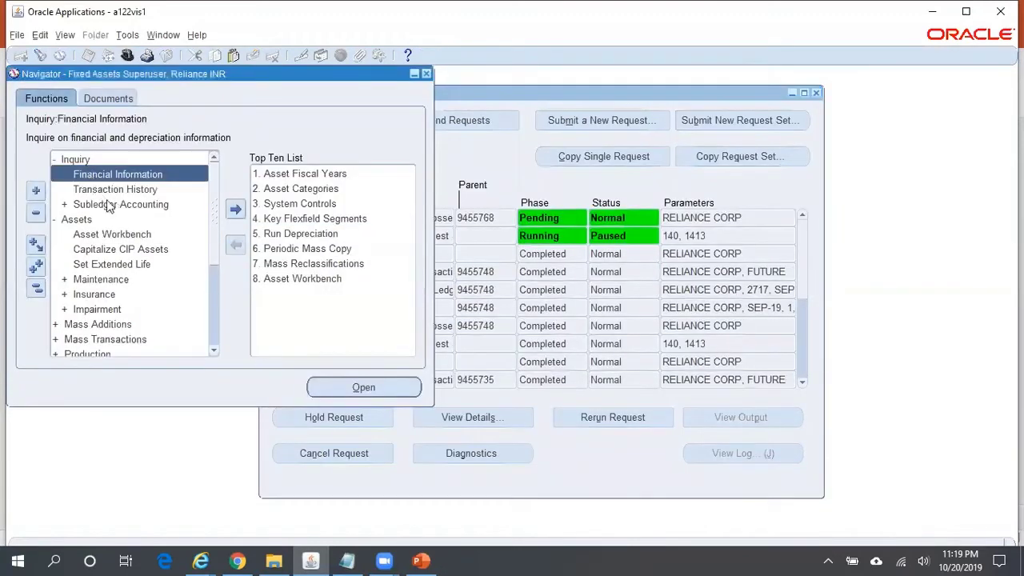
click(479, 160)
Refresh the requests list repeatedly to monitor the OCT-19 depreciation run and its child requests until they finish.
click(345, 125)
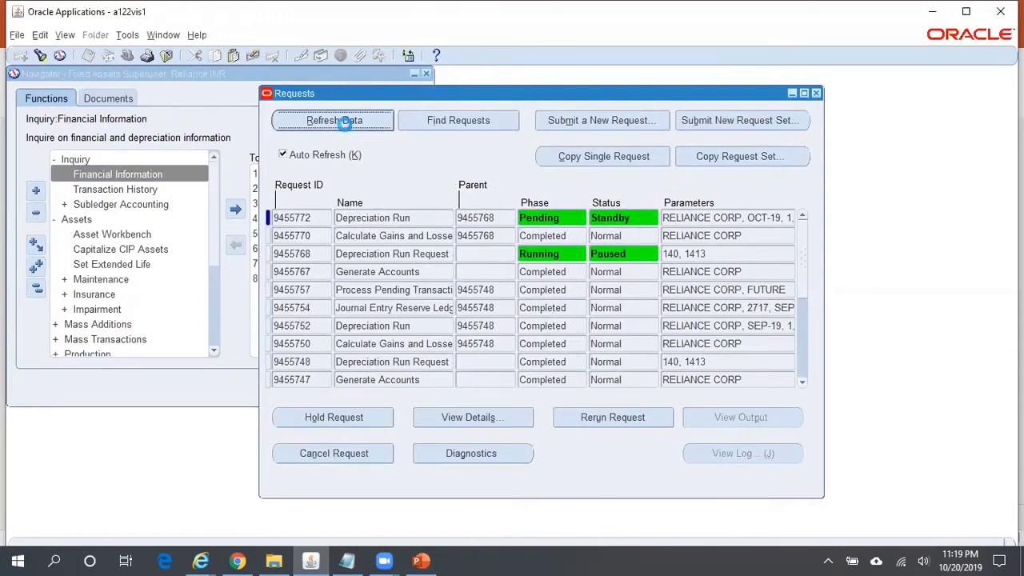
click(347, 123)
click(344, 123)
click(346, 127)
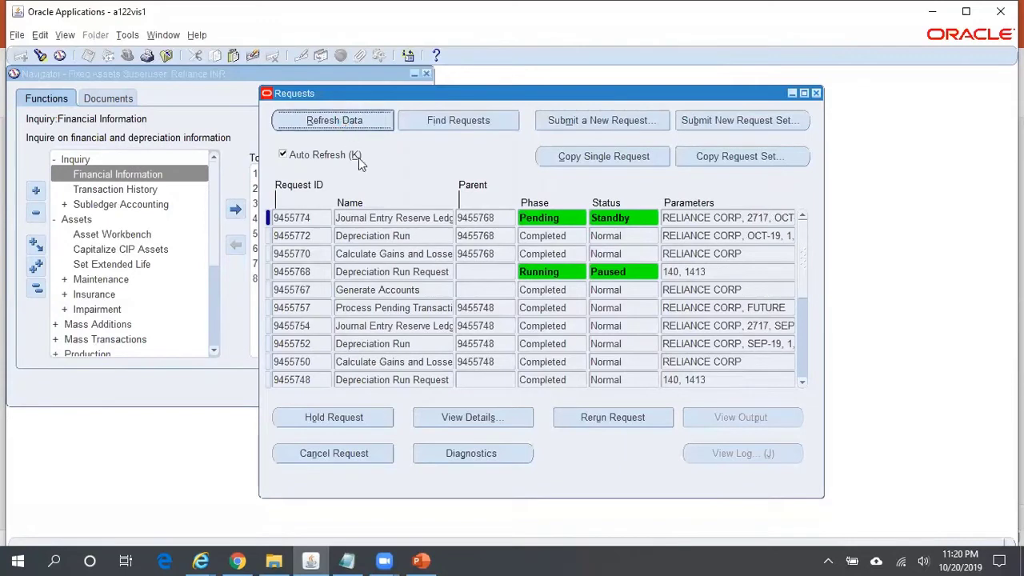
click(425, 273)
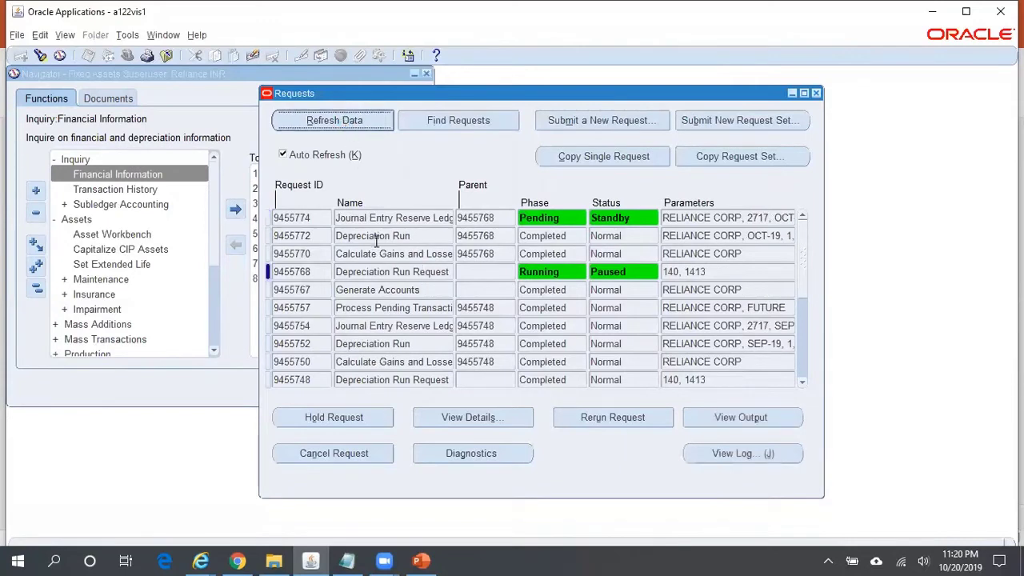
click(331, 119)
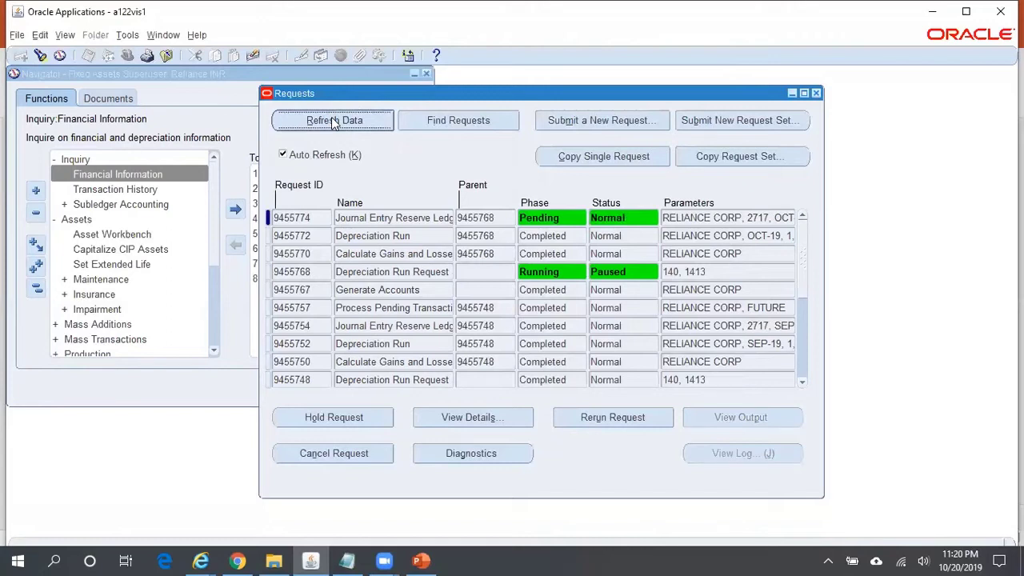
click(333, 120)
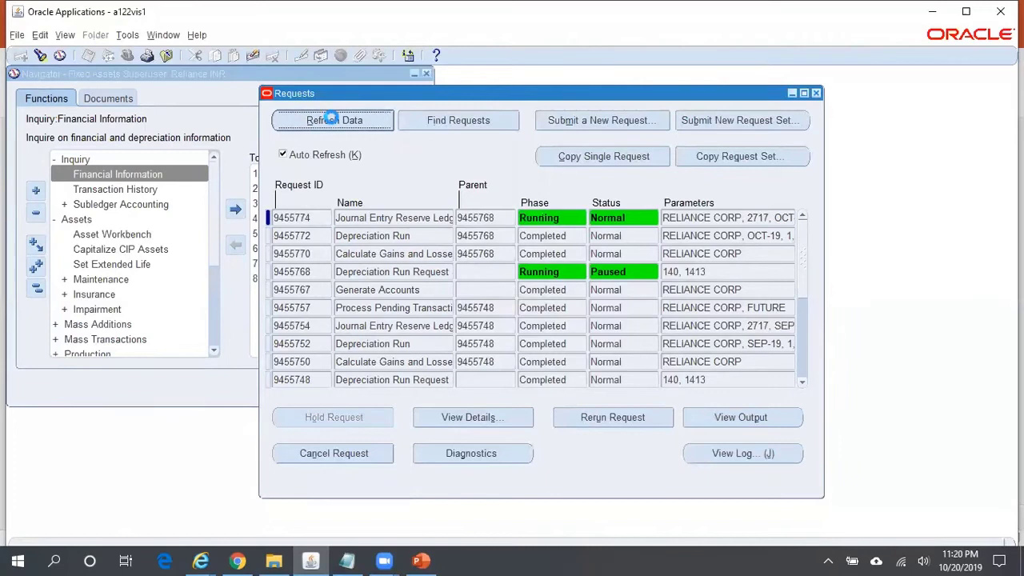
click(334, 121)
click(333, 120)
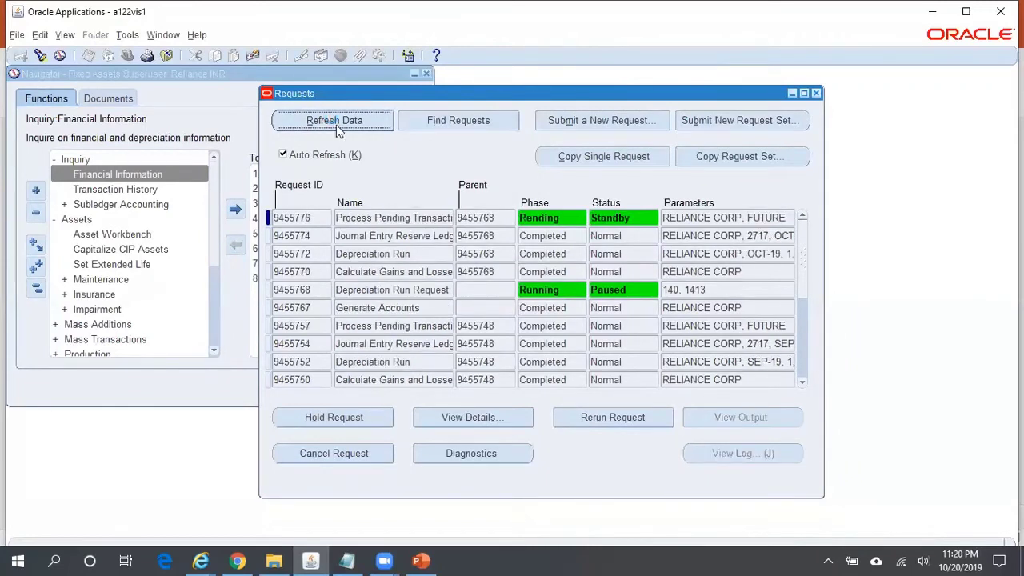
click(422, 219)
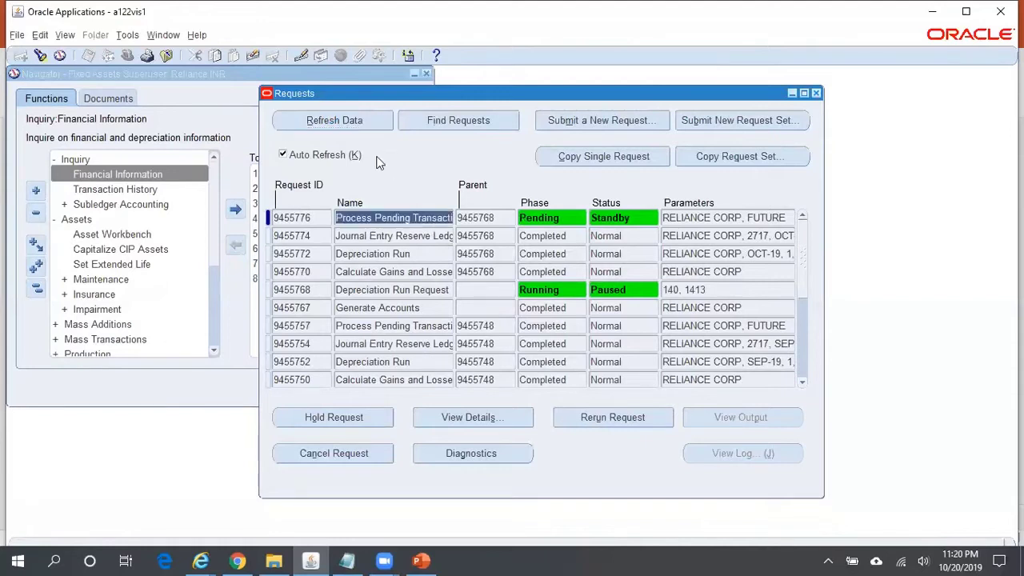
click(338, 125)
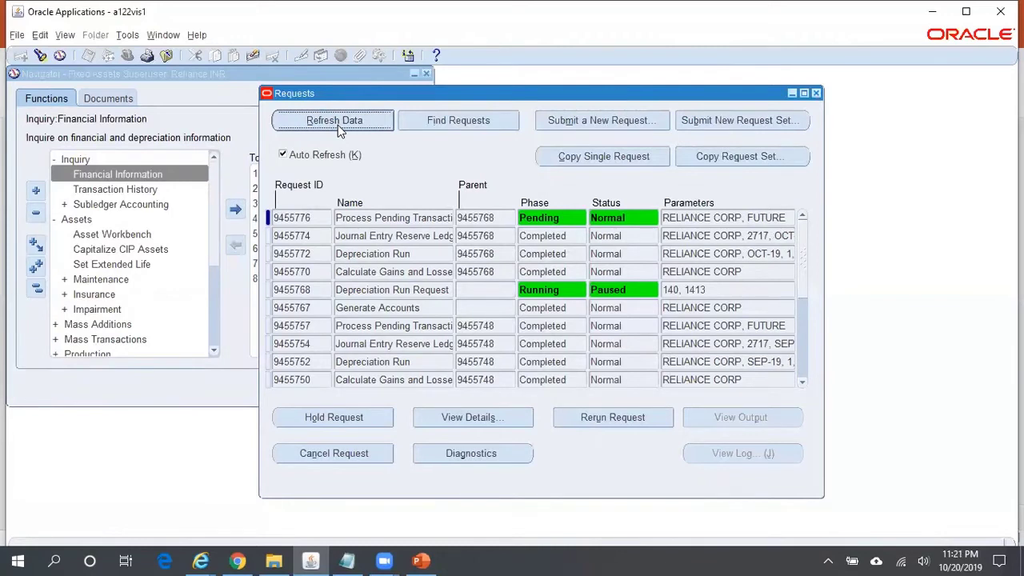
click(338, 124)
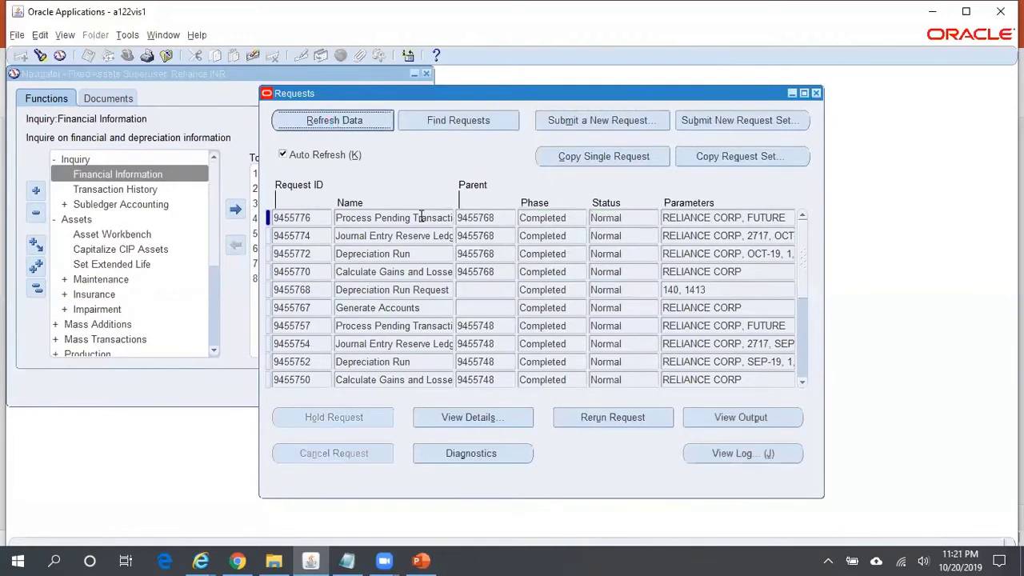
Start a new Create Accounting - Assets request and choose RELIANCE CORP as its book type code.
click(605, 120)
text(create%acc%)
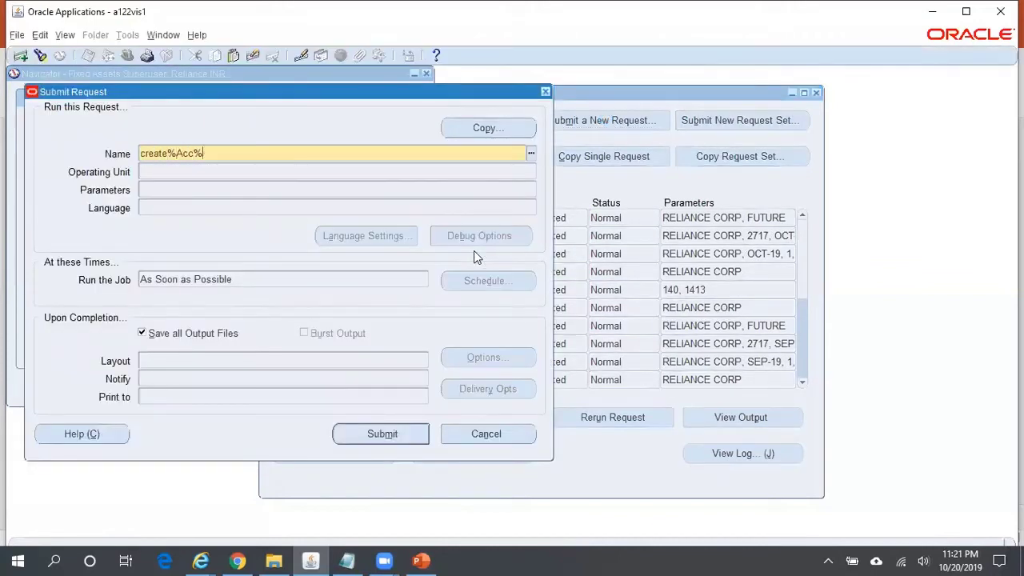
key(Tab)
text(rel%corp)
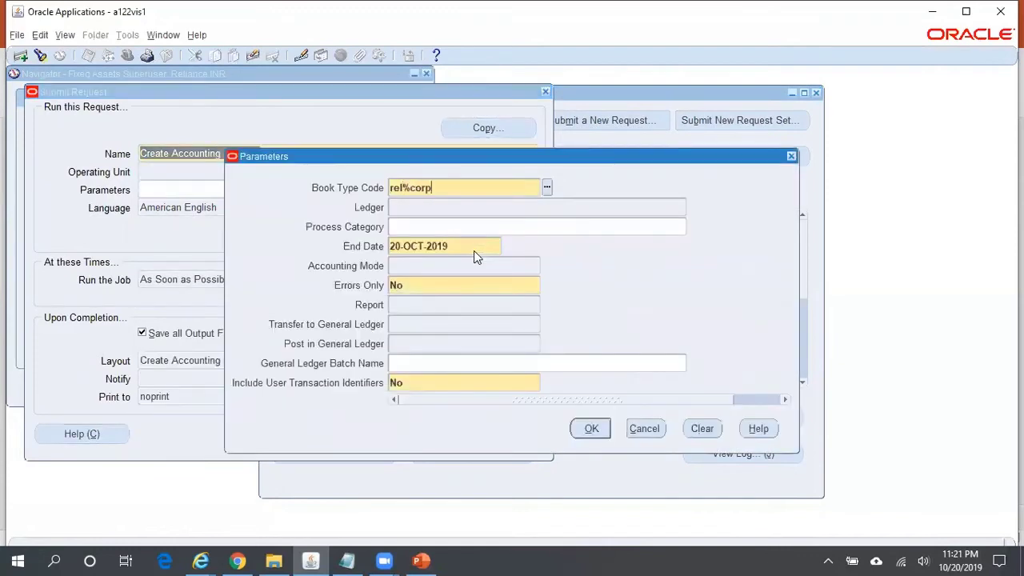
key(Tab)
key(Tab)
key(Tab)
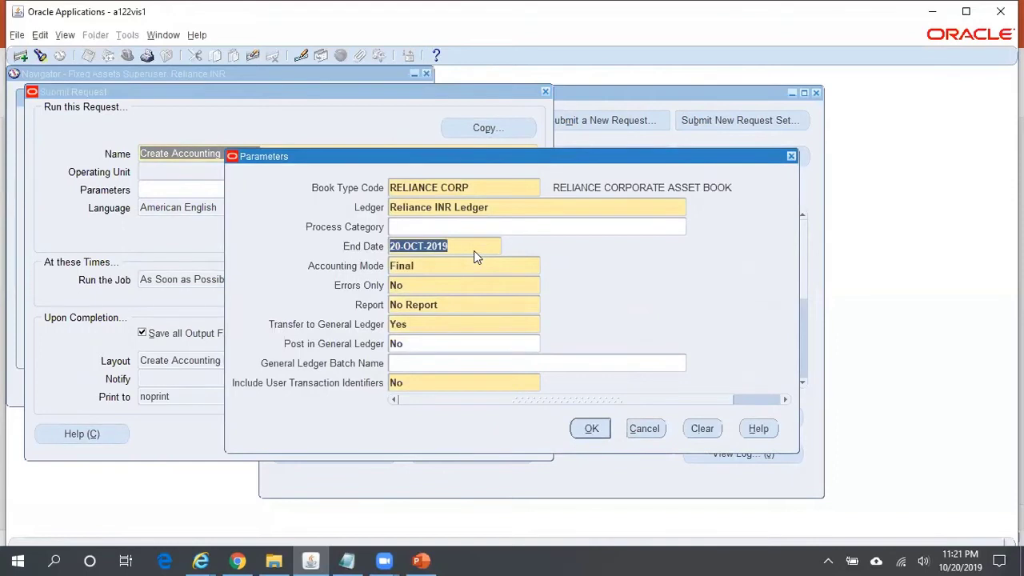
Set the request's end date to 31-OCT-2019 and the report to Detail, leaving the accounting mode at Final.
text(31-oct-19)
key(Tab)
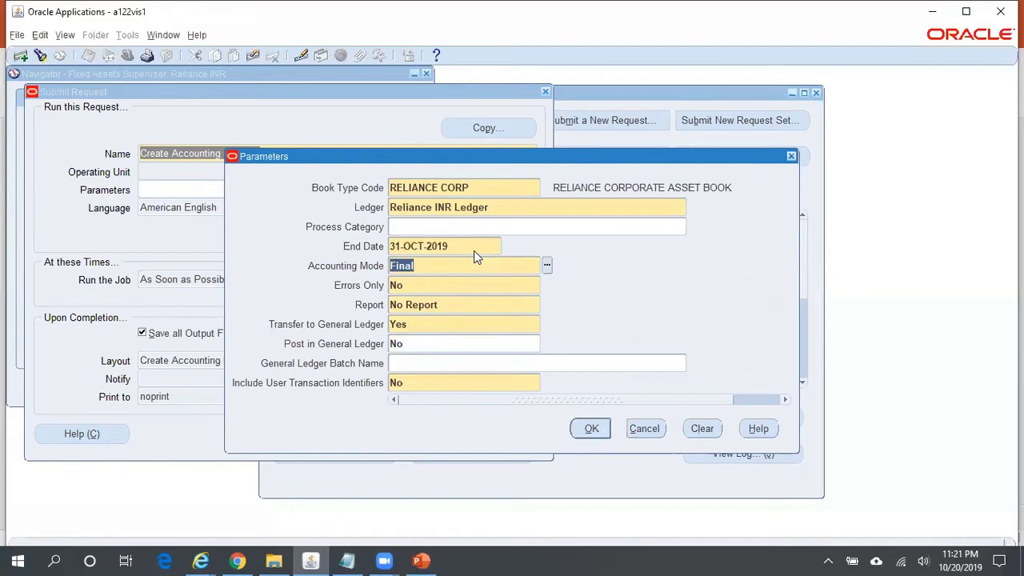
key(Tab)
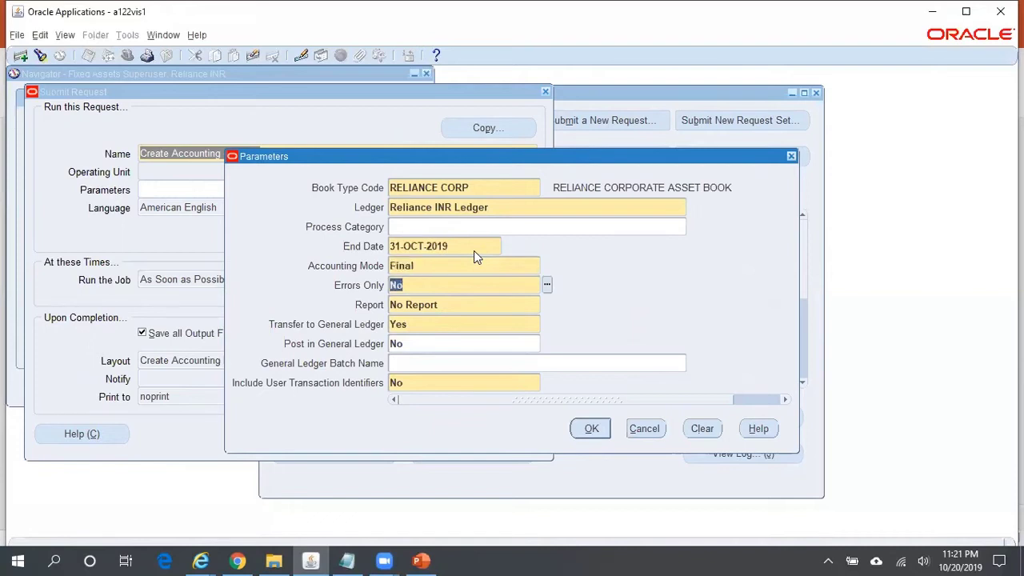
click(434, 267)
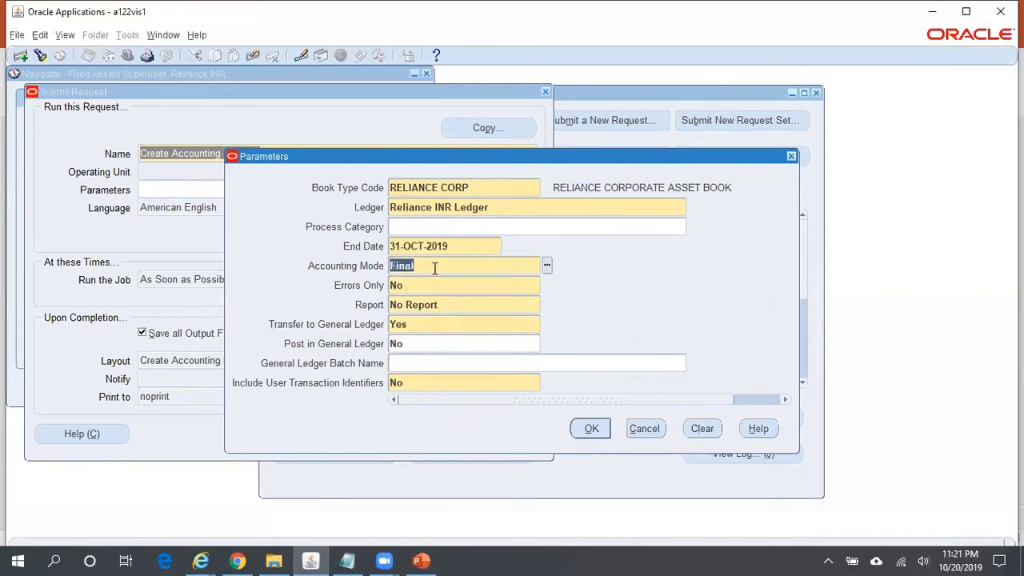
click(445, 310)
double_click(445, 311)
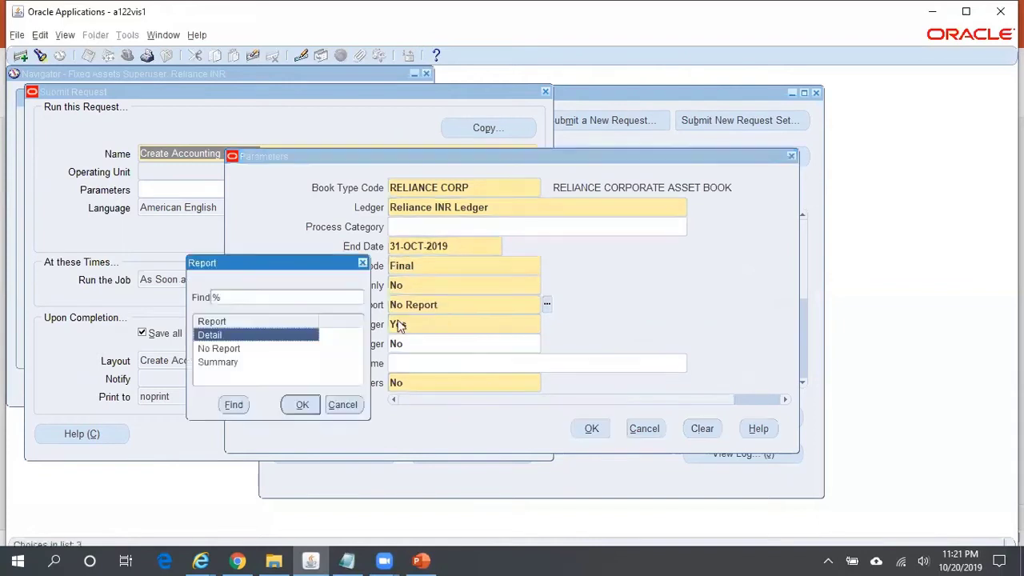
click(303, 406)
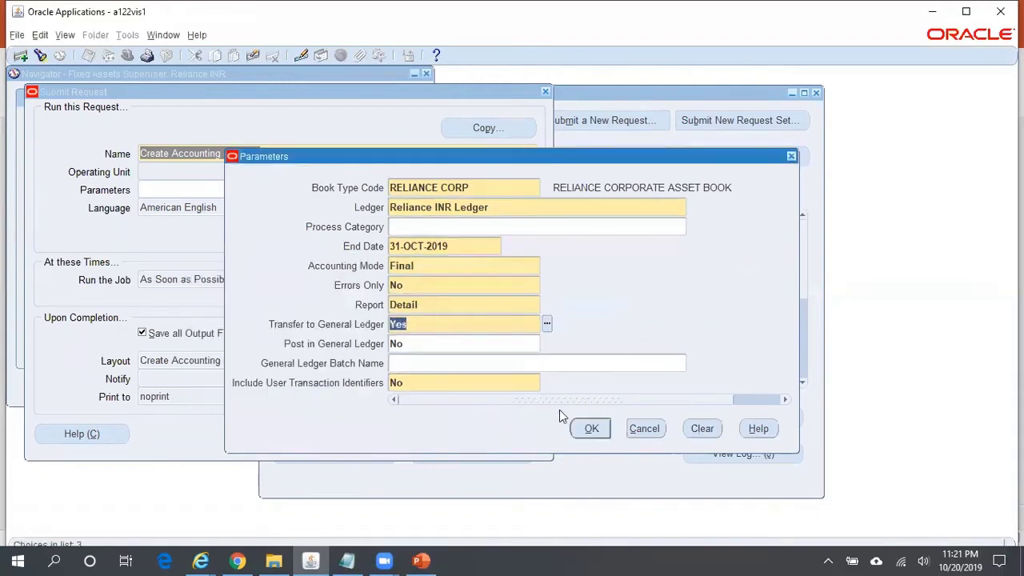
Accept the parameters with General Ledger transfer Yes and posting No, submit the request, and decline submitting another.
click(415, 330)
click(436, 341)
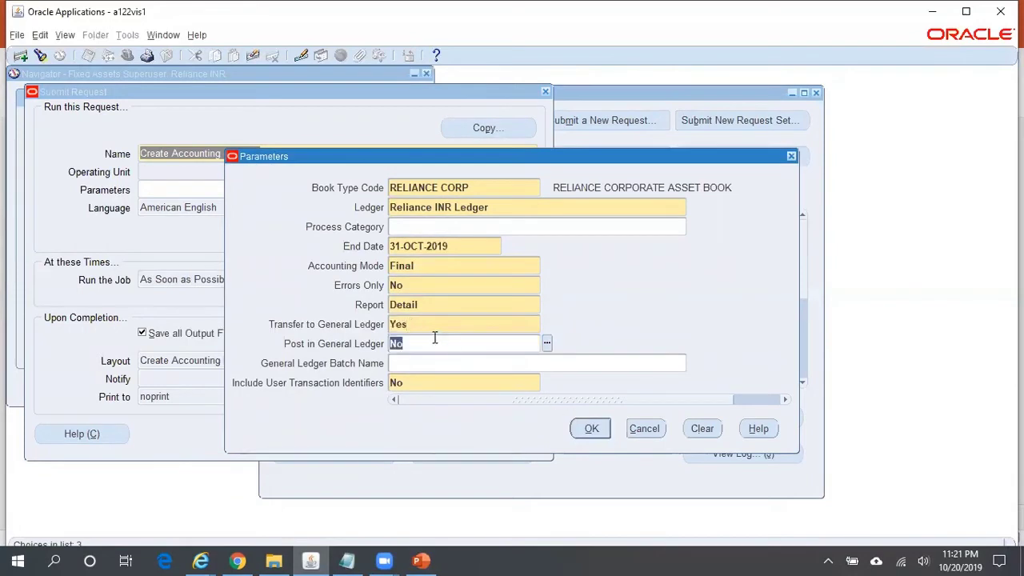
click(586, 432)
click(396, 431)
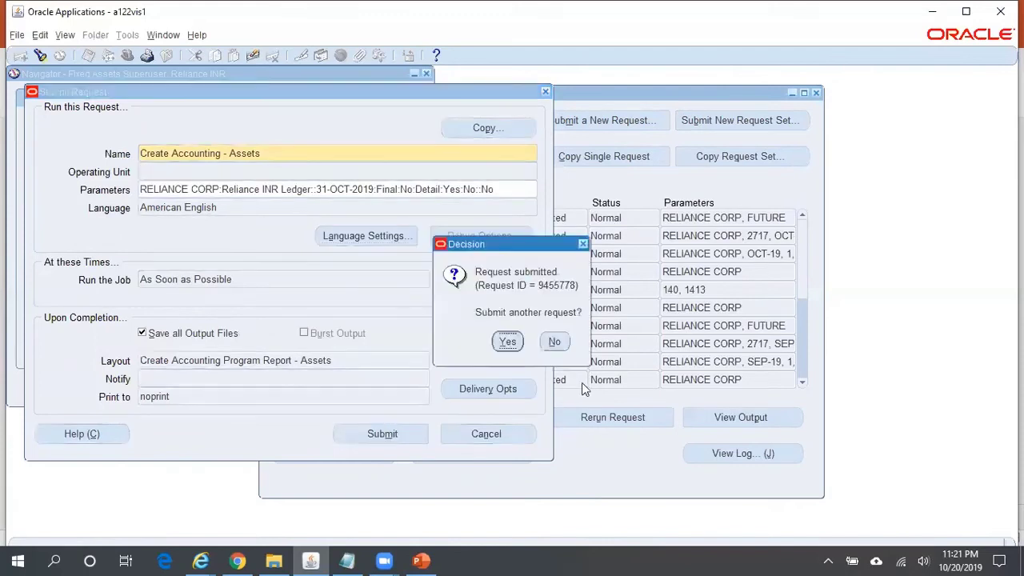
click(557, 342)
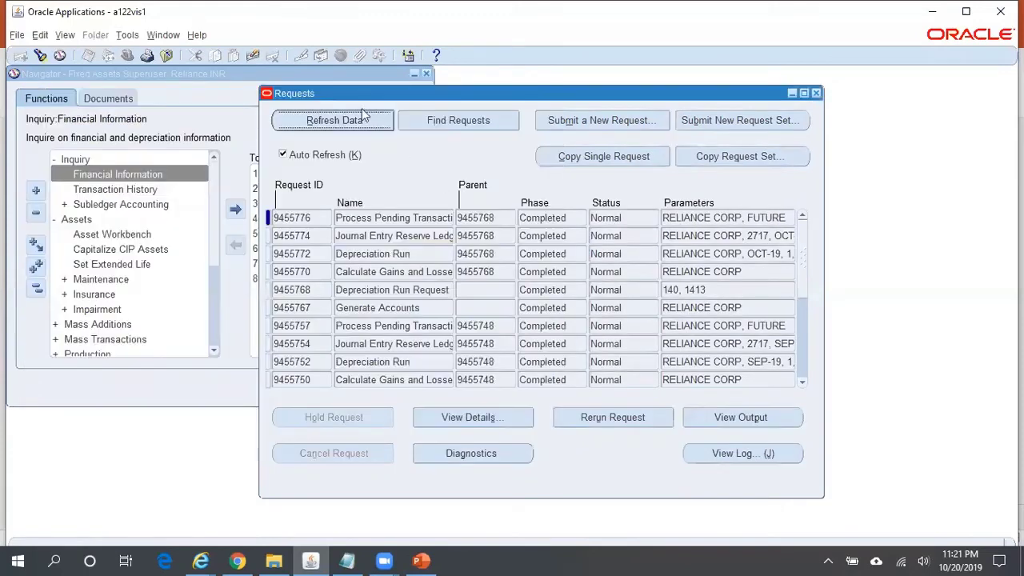
Refresh the requests list to monitor the Create Accounting - Assets request and the processes it launches.
click(358, 118)
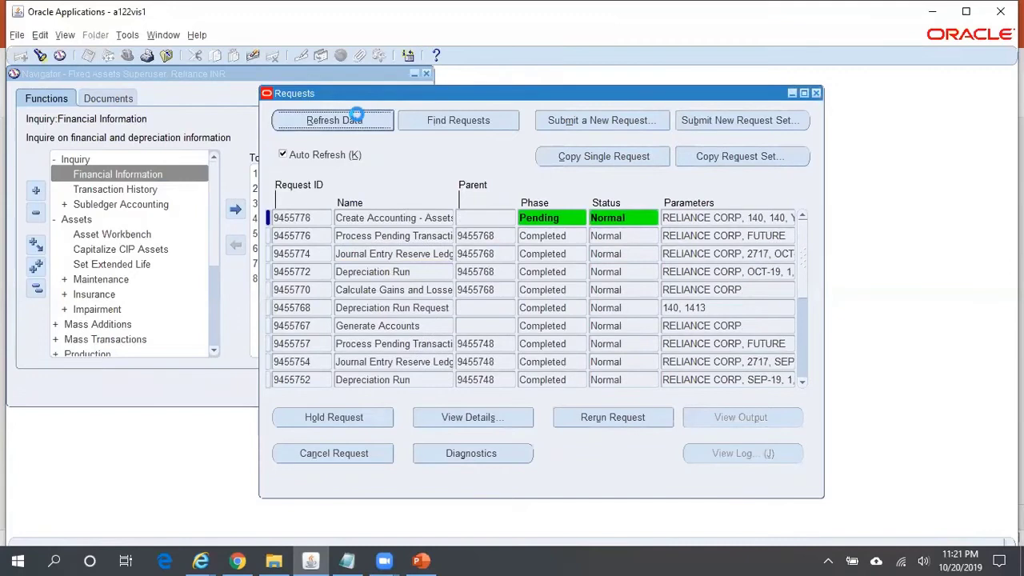
click(358, 119)
click(393, 218)
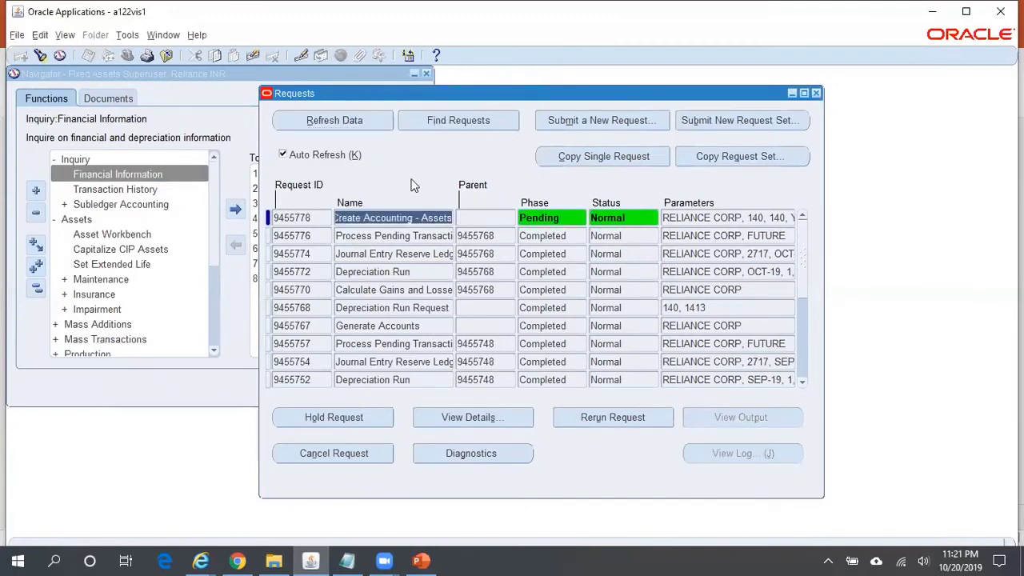
click(331, 118)
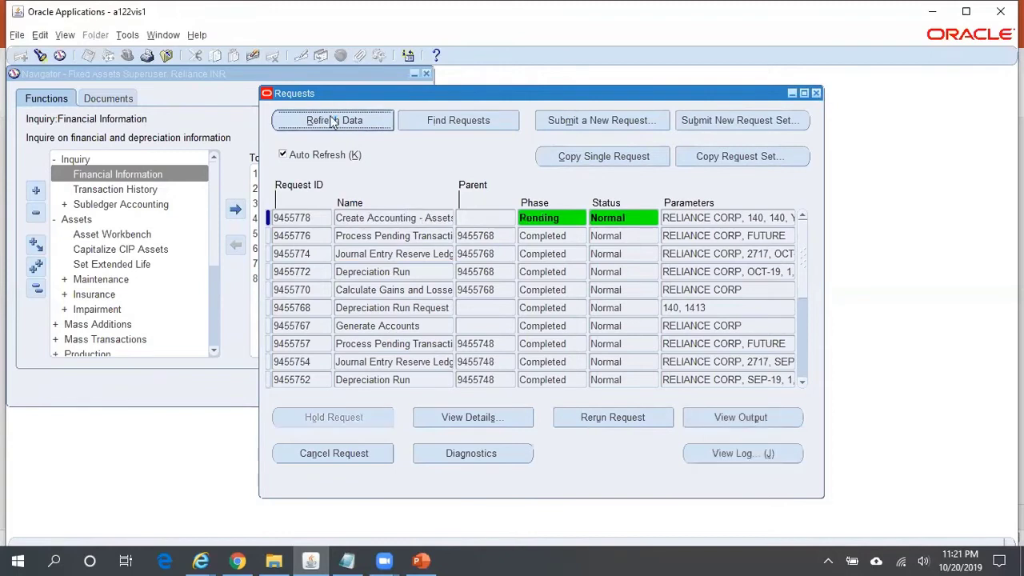
click(333, 120)
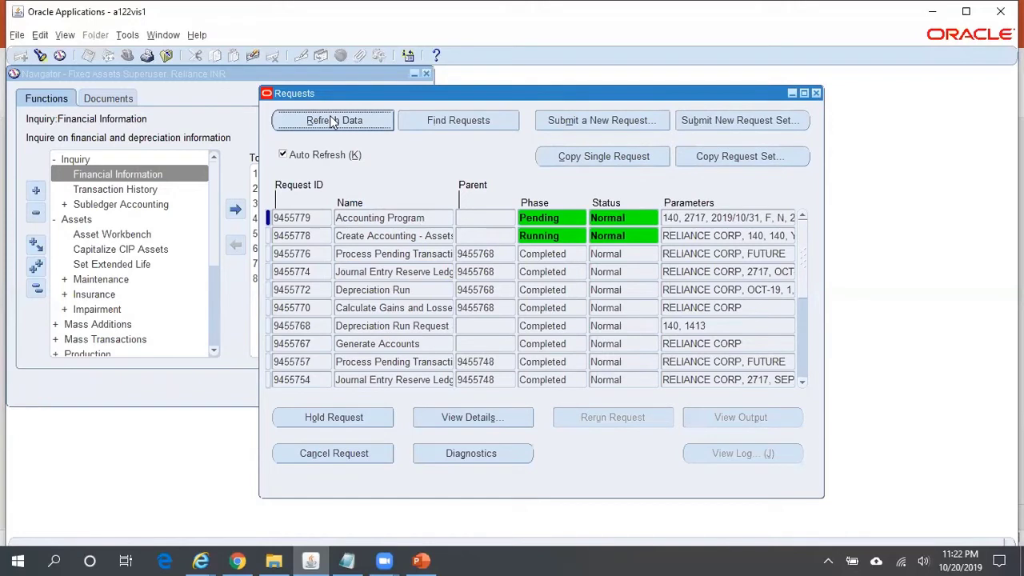
click(333, 120)
click(333, 120)
click(331, 118)
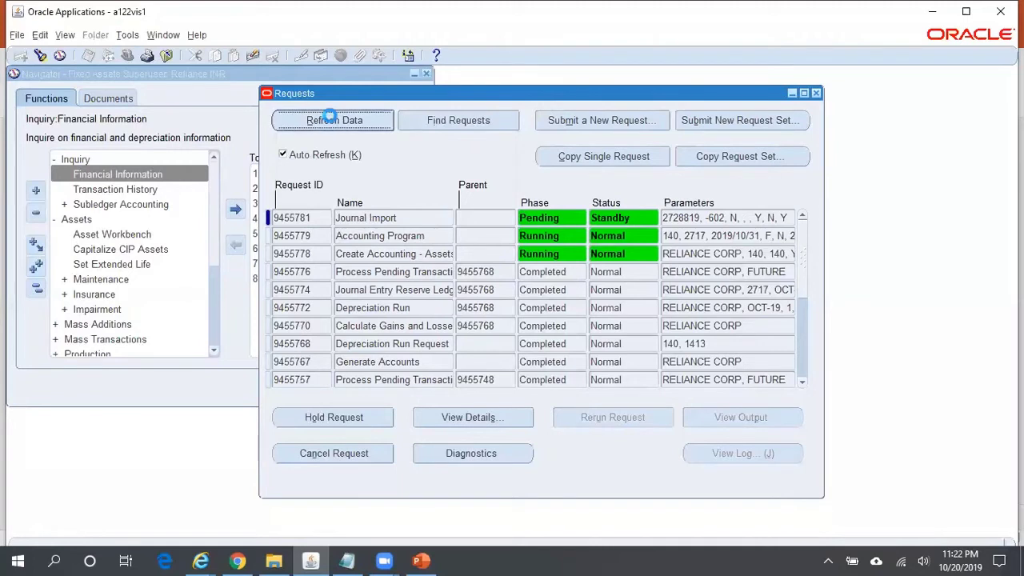
click(331, 119)
Switch to the Notepad note, select asset number 274602, and return to the Requests window.
click(349, 560)
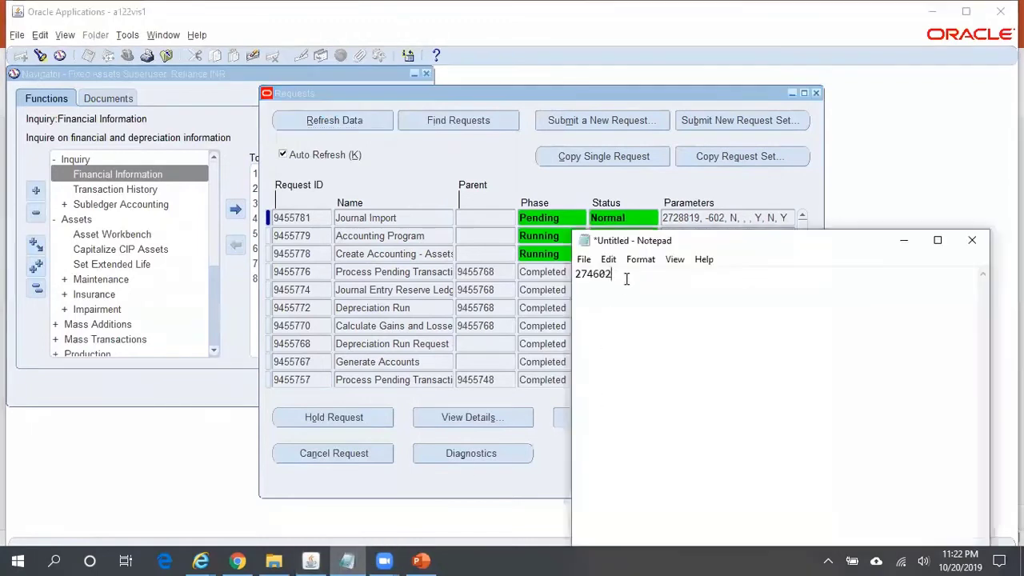
drag(622, 274, 554, 282)
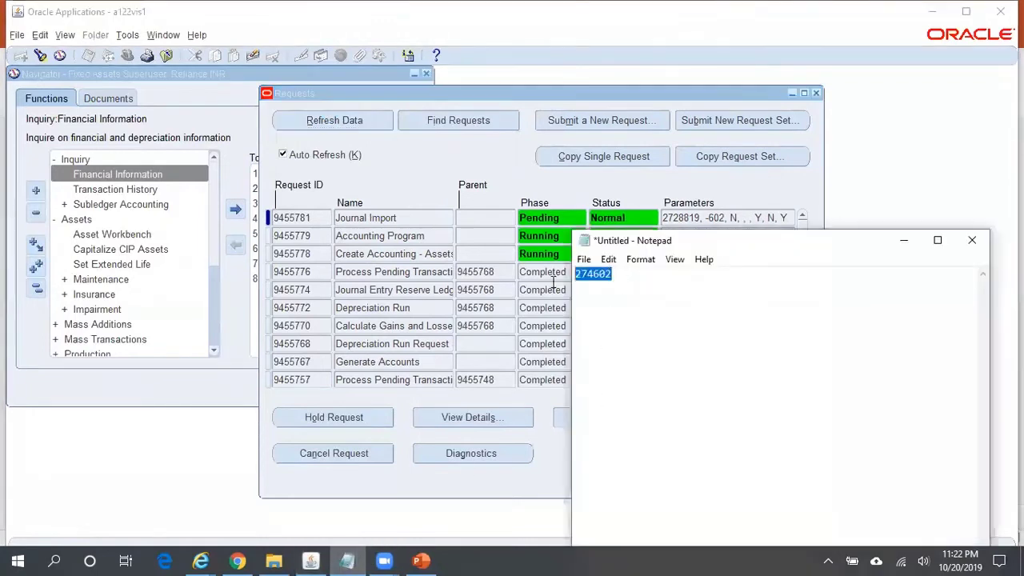
click(404, 184)
Keep refreshing the requests list until Journal Import, Accounting Program and Create Accounting - Assets finish.
click(358, 123)
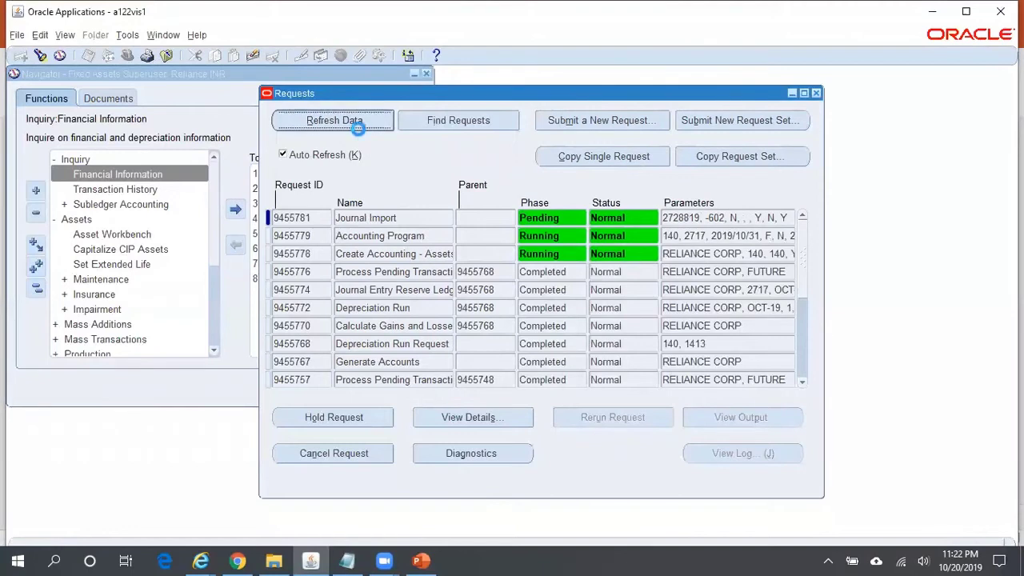
click(349, 122)
click(350, 123)
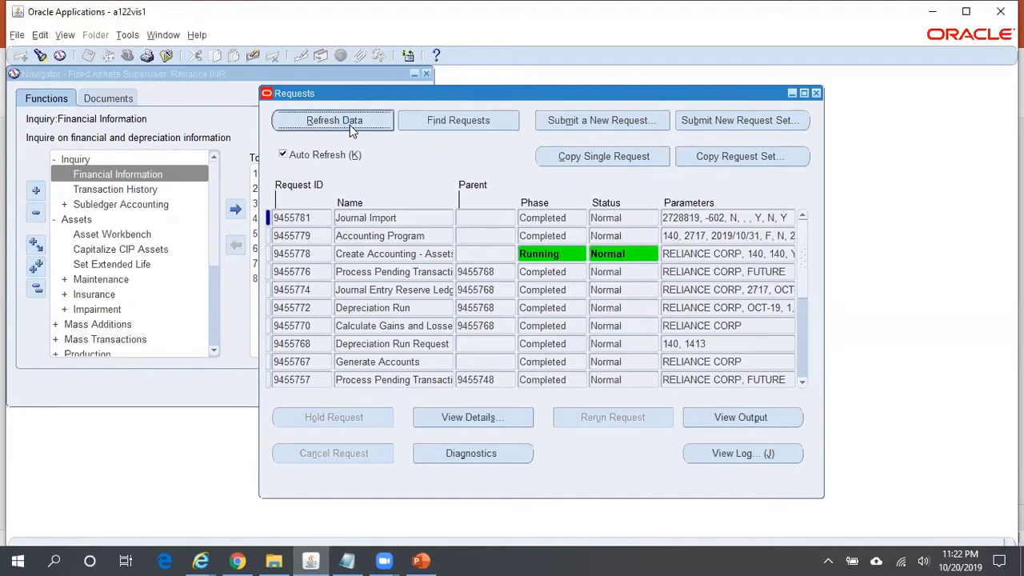
click(349, 125)
click(350, 125)
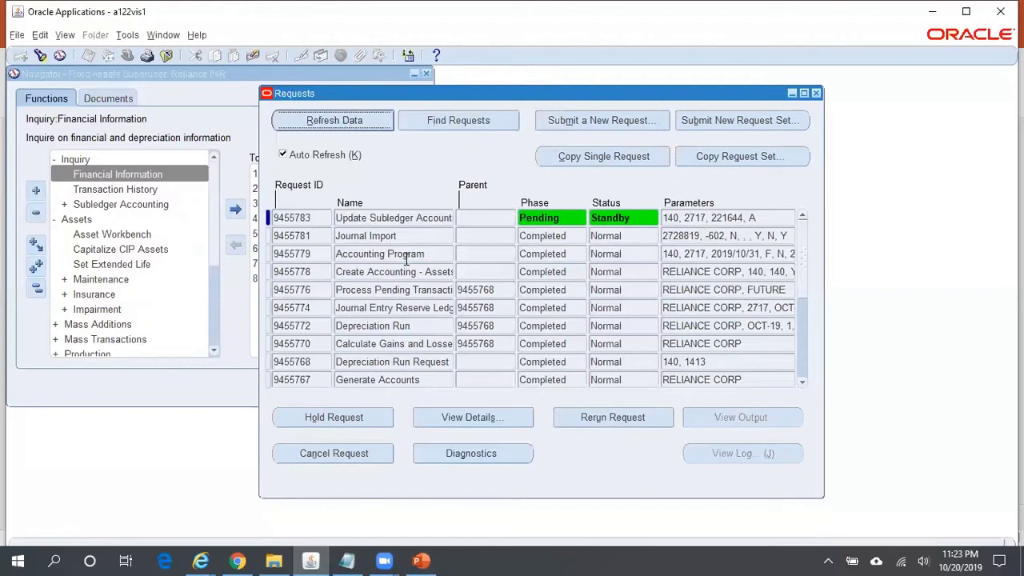
Open the output file of the Create Accounting - Assets request without saving it.
click(319, 272)
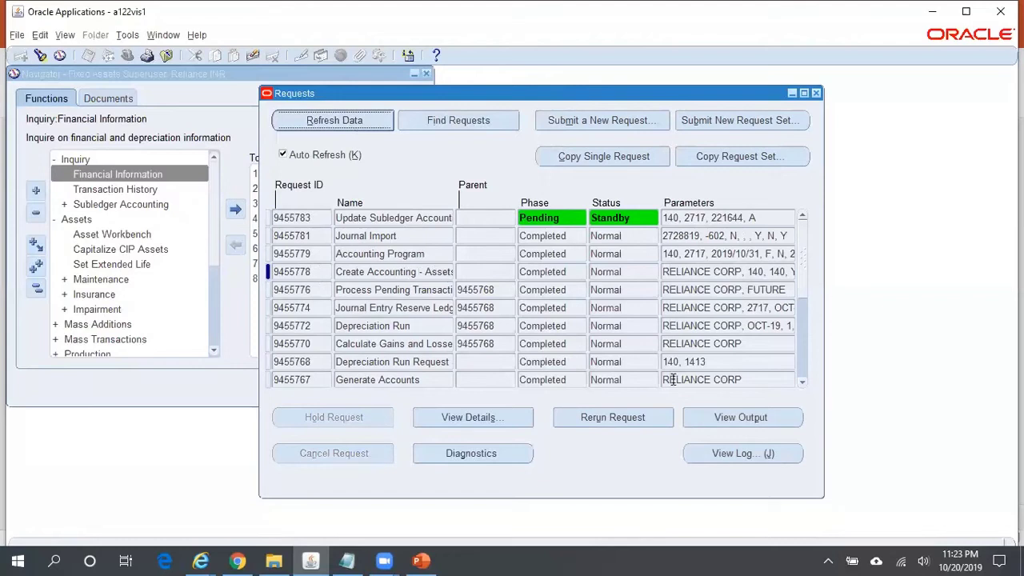
click(748, 419)
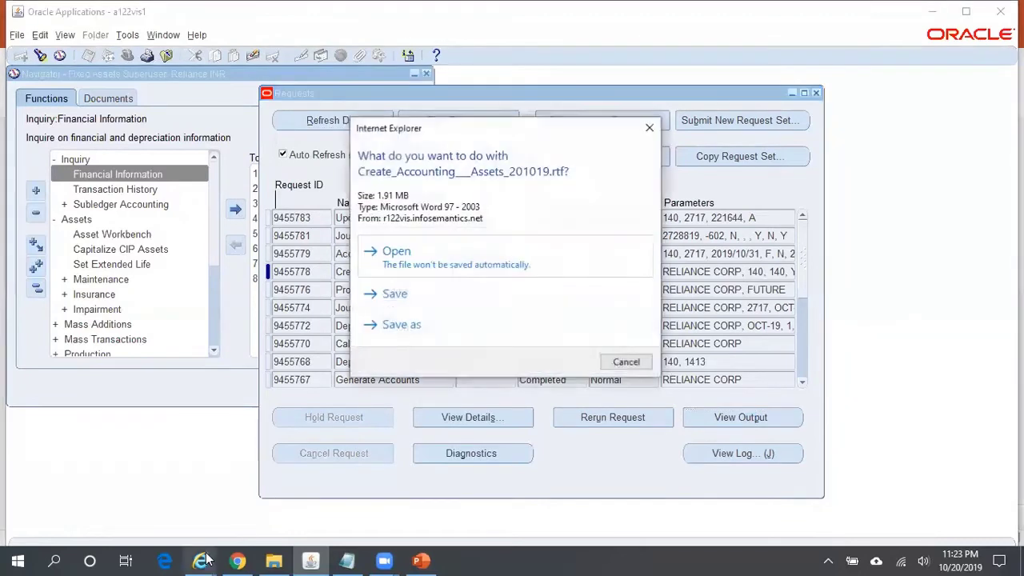
click(518, 252)
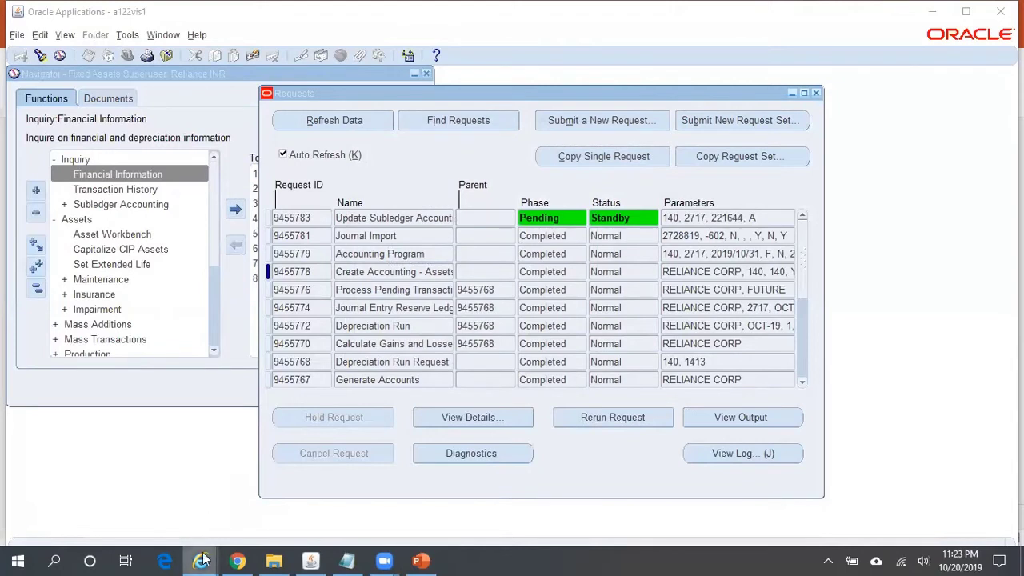
Switch to Word to view the Subledger Accounting Program Report output.
mouse_move(213, 562)
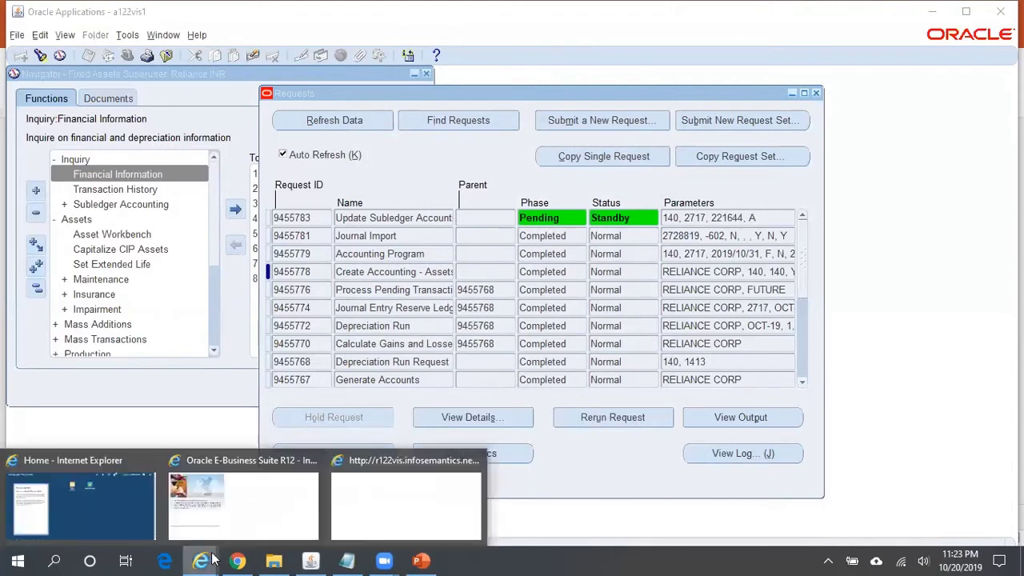
click(414, 512)
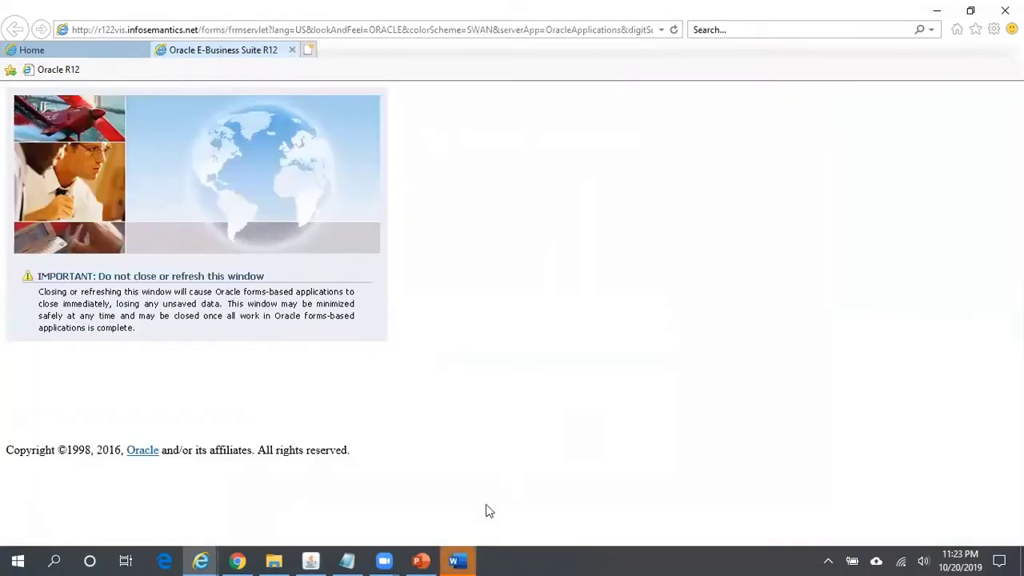
click(458, 561)
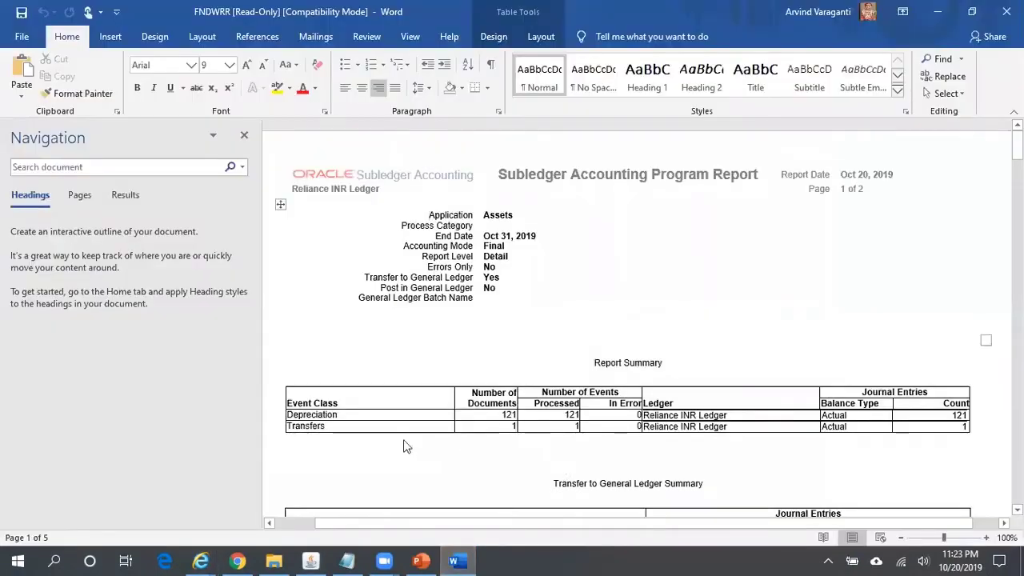
Search the report for "transfer" and advance through the matches to the Transfers event's journal entry.
click(348, 424)
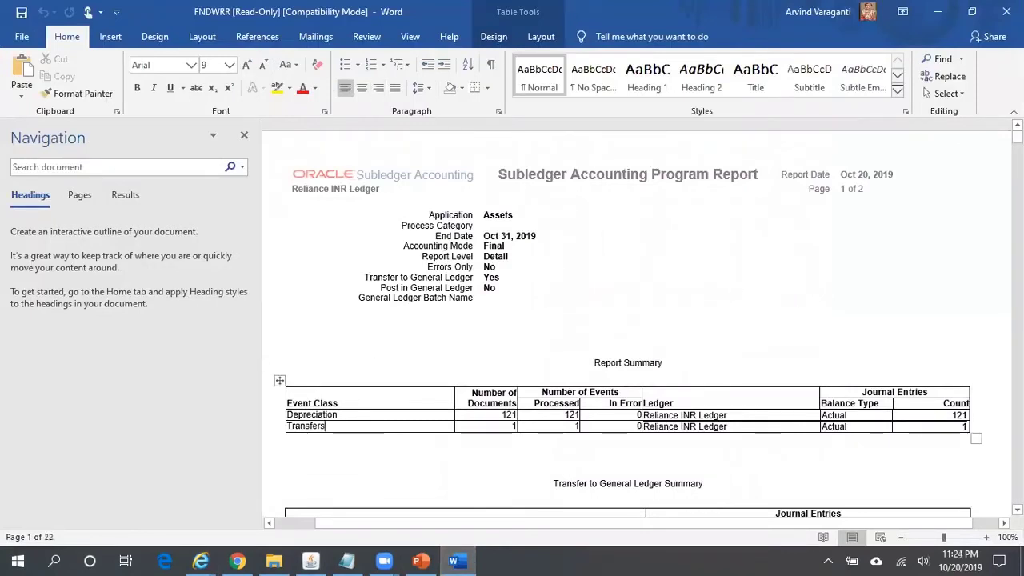
key(ctrl+f)
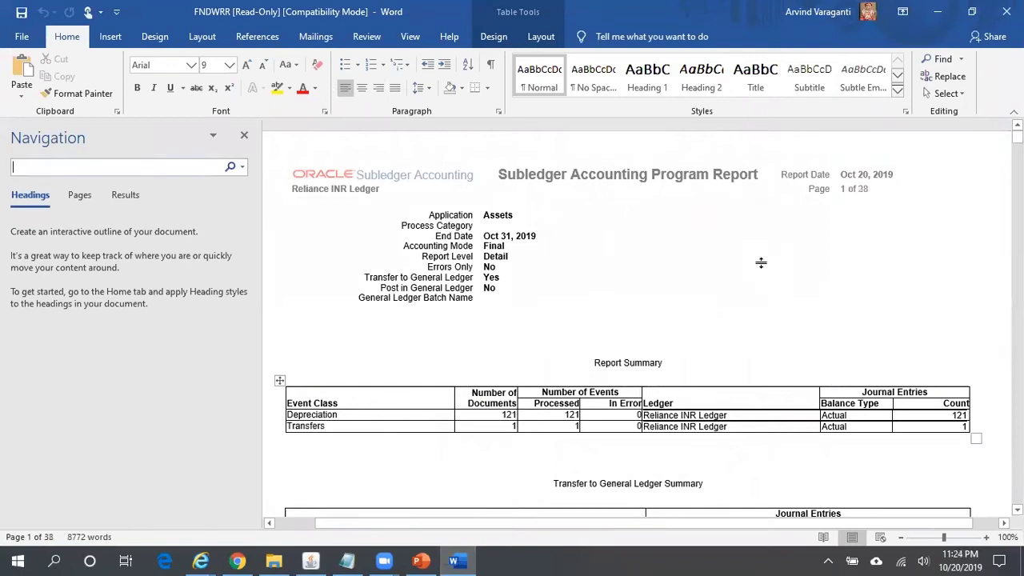
text(transfer)
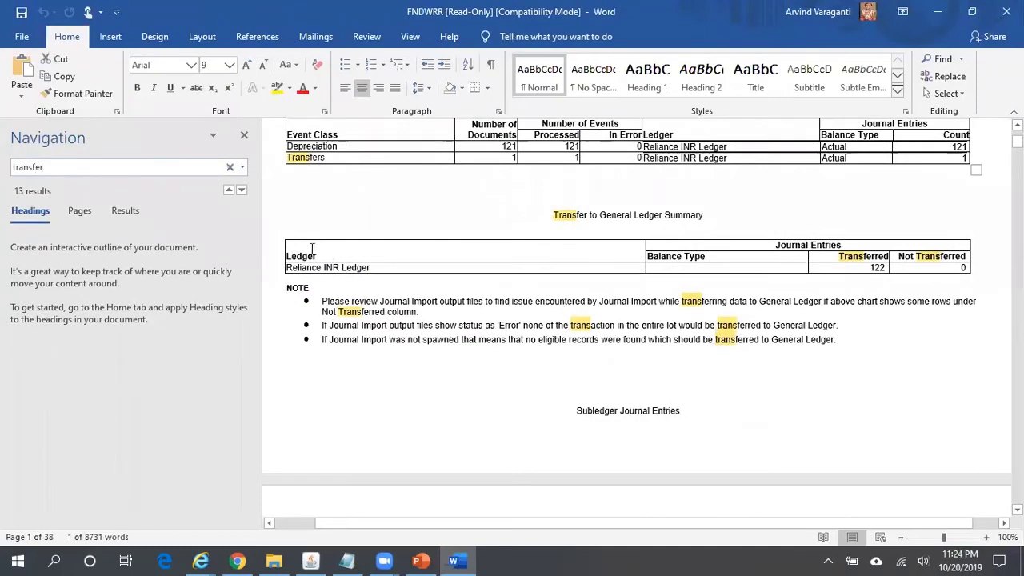
click(241, 192)
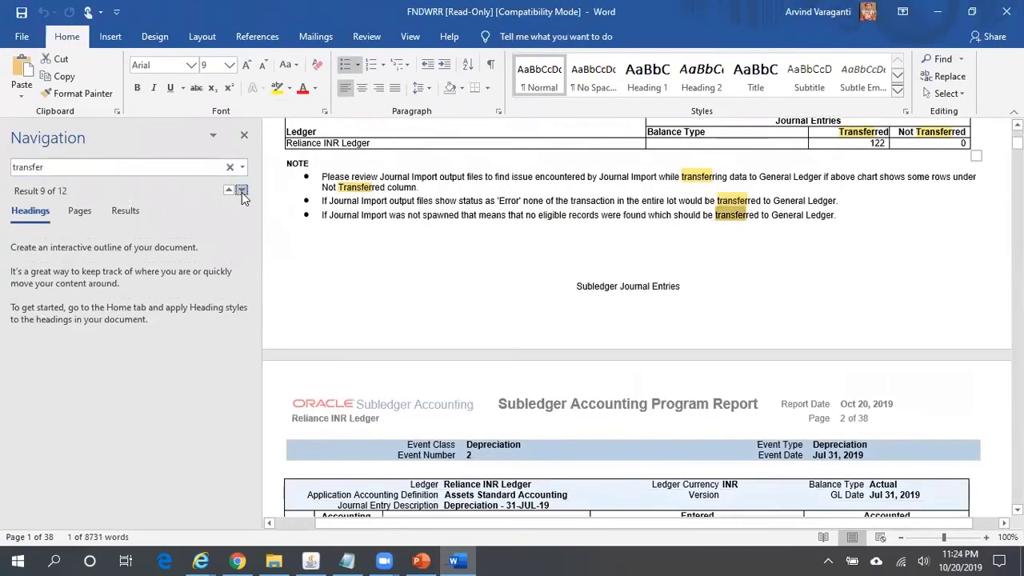
click(242, 192)
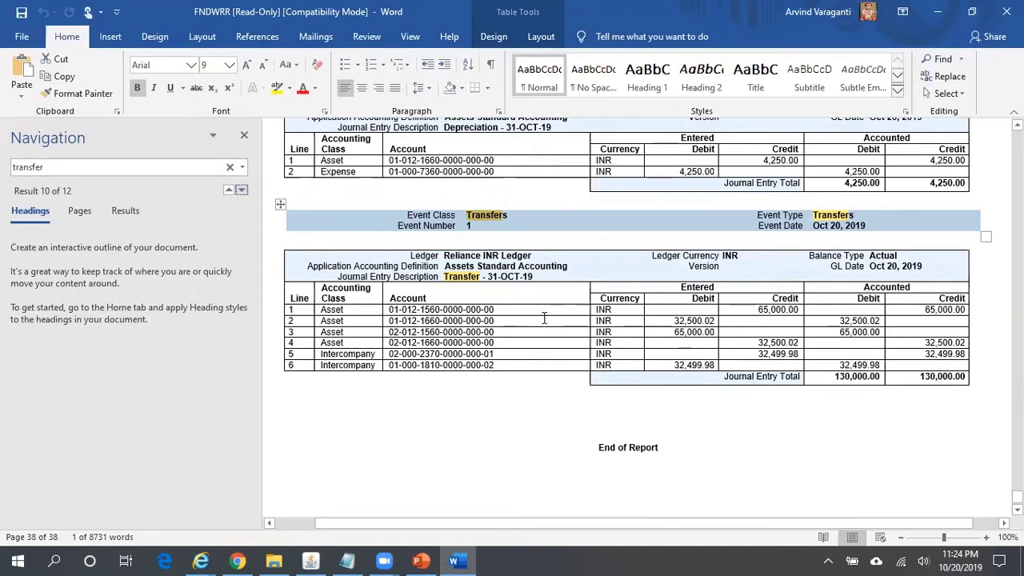
Check the asset number in the Notepad note, switch to Oracle Applications, and refresh the requests list.
click(347, 561)
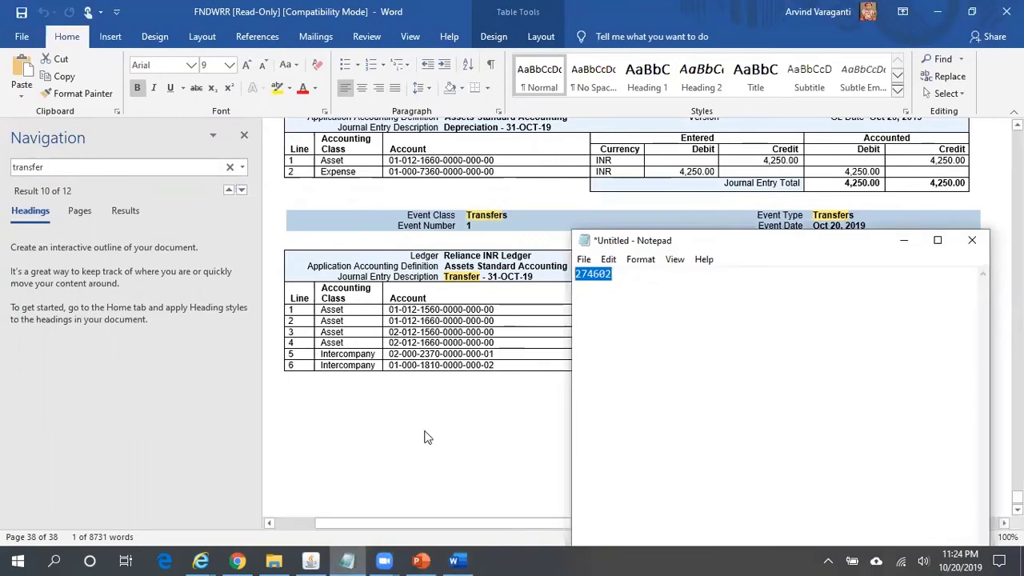
key(alt+Tab)
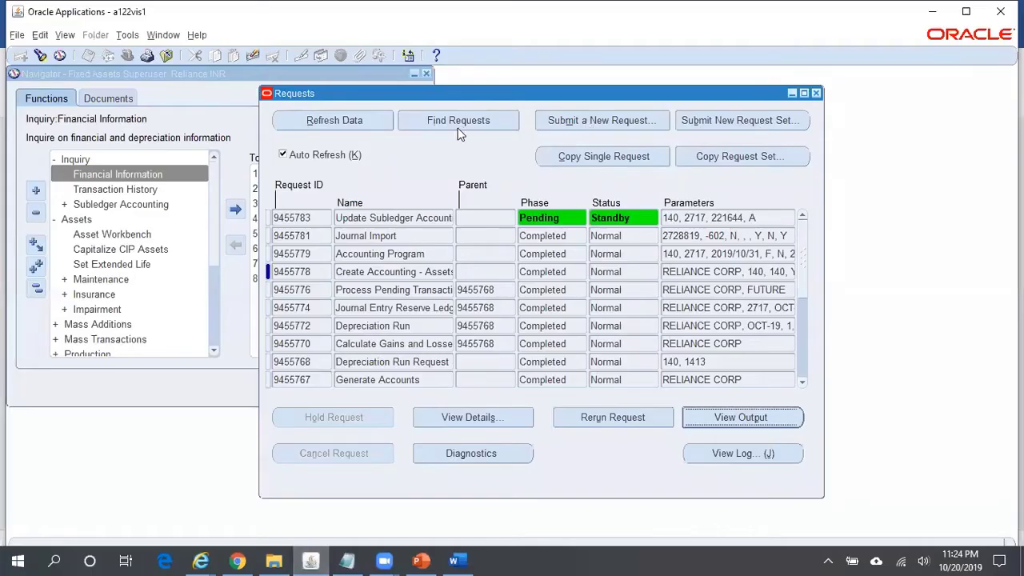
click(334, 120)
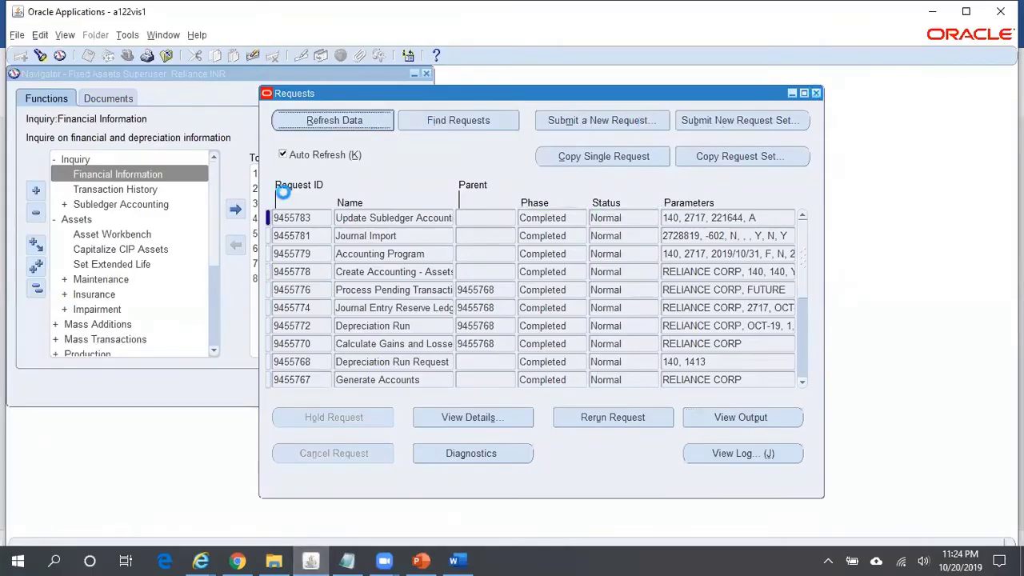
Close the Requests window, collapse the Navigator tree, and open the Transaction History inquiry.
key(F4)
click(35, 288)
double_click(112, 160)
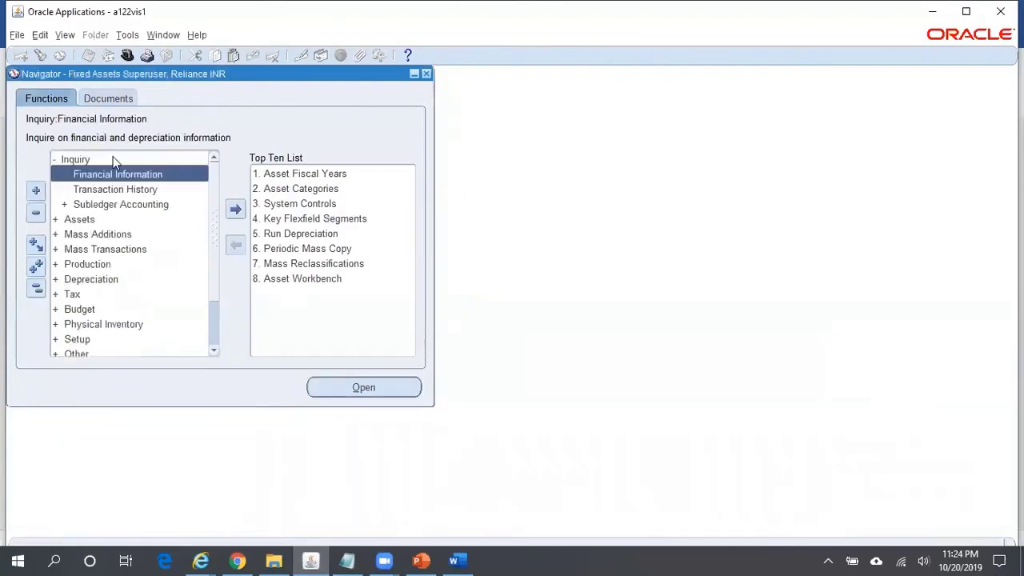
double_click(135, 189)
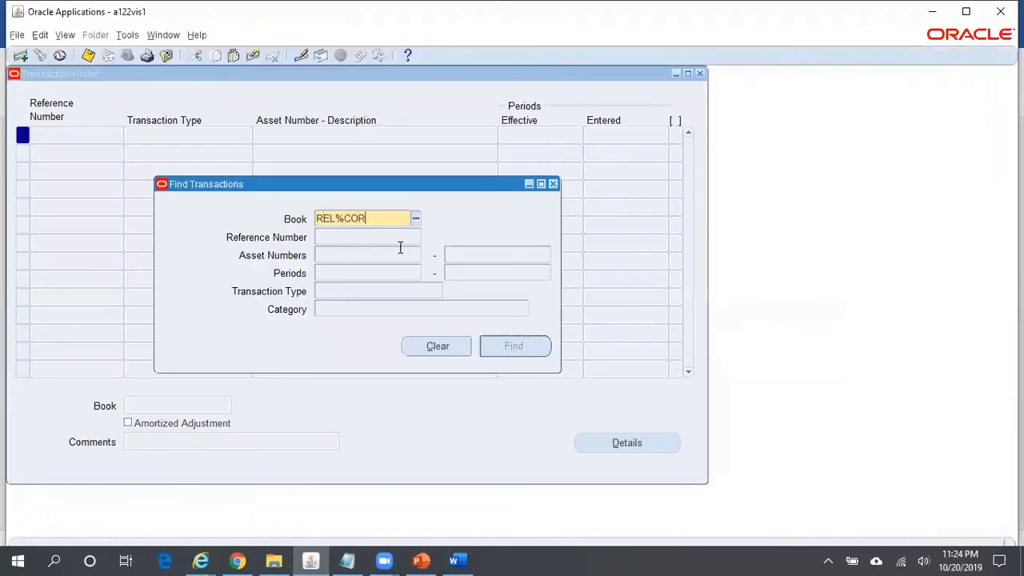
Find the transactions for asset number 274602 in book RELIANCE CORP, copying the asset number along the way.
key(Tab)
click(402, 254)
text(274602)
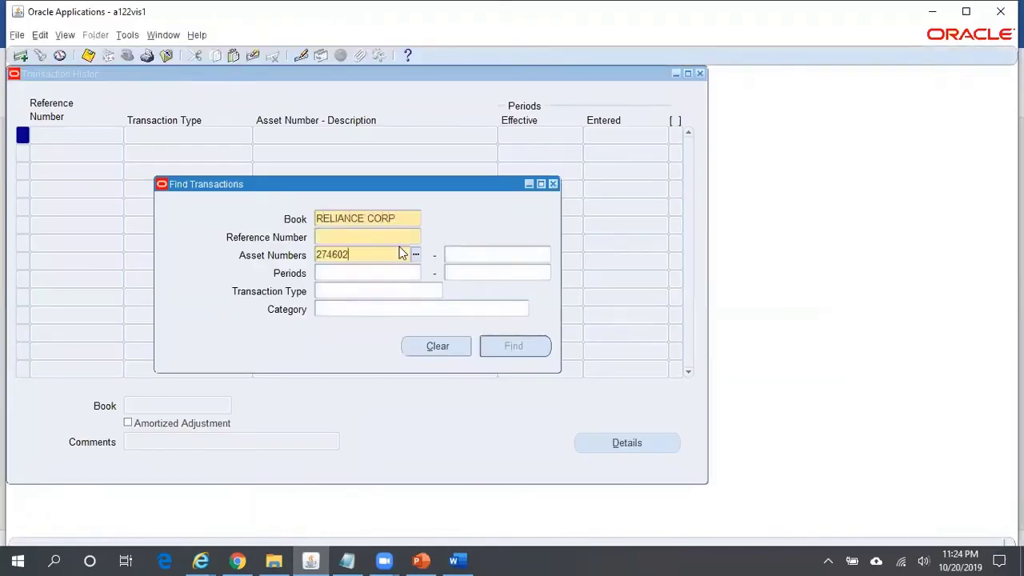
key(Tab)
key(ctrl+c)
click(512, 346)
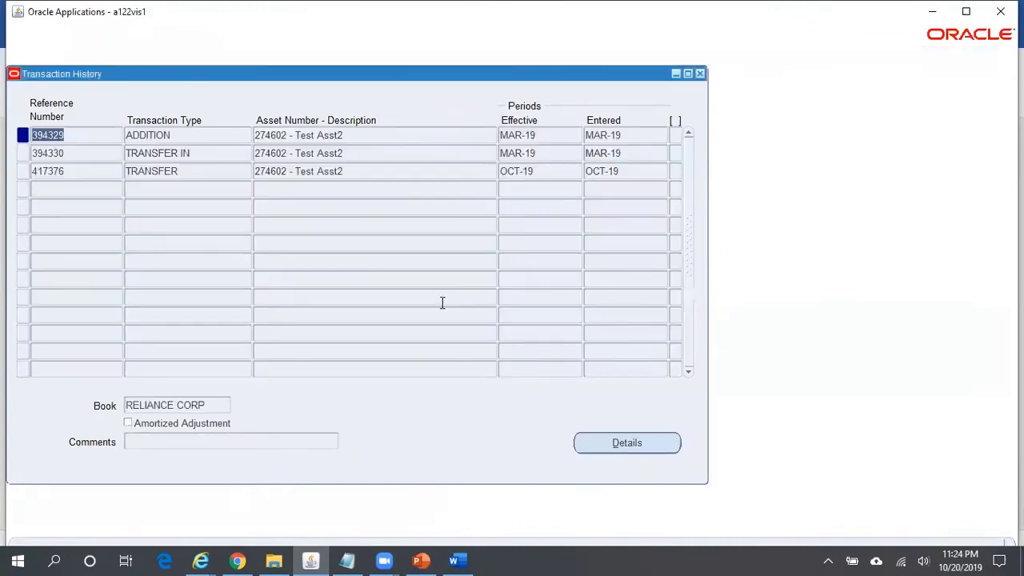
Select the OCT-19 TRANSFER transaction and examine the expense account on each line of its details, closing the details at the end.
click(210, 175)
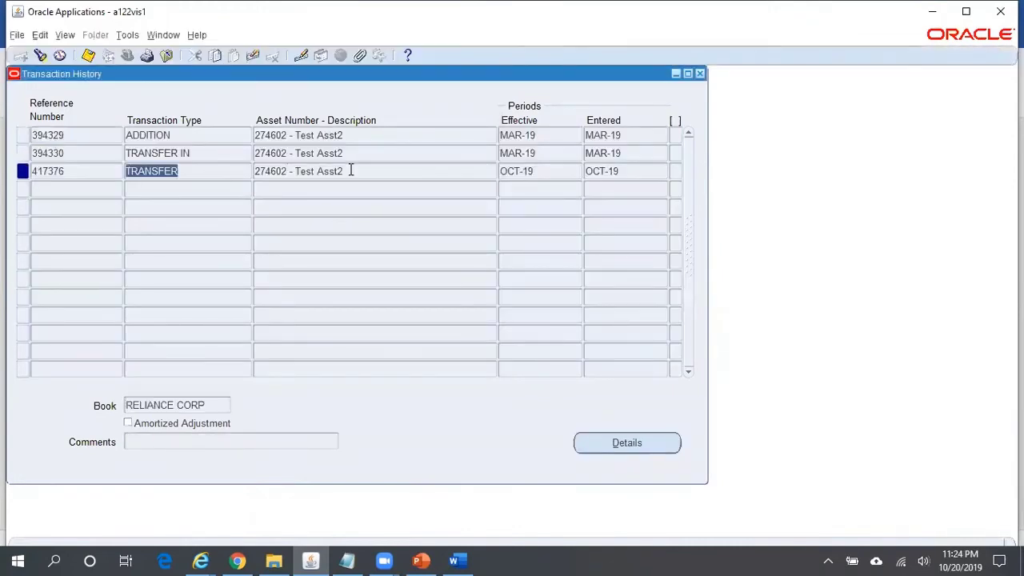
click(127, 35)
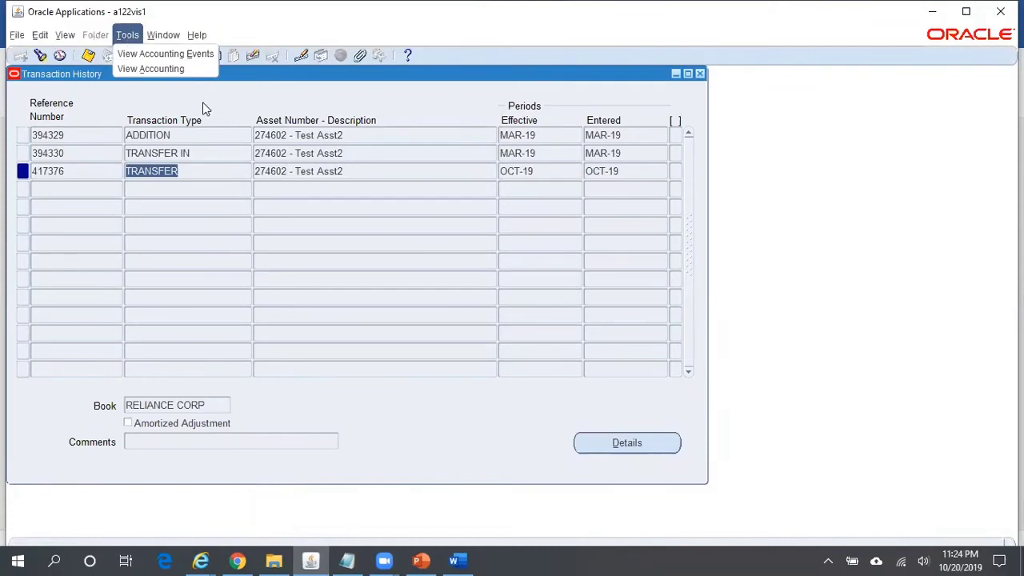
click(360, 175)
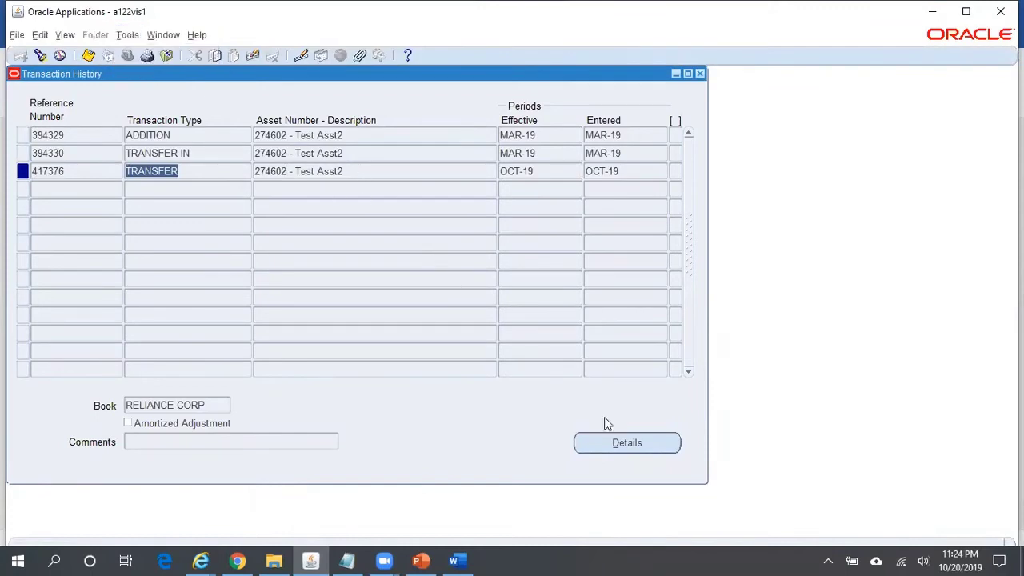
click(629, 442)
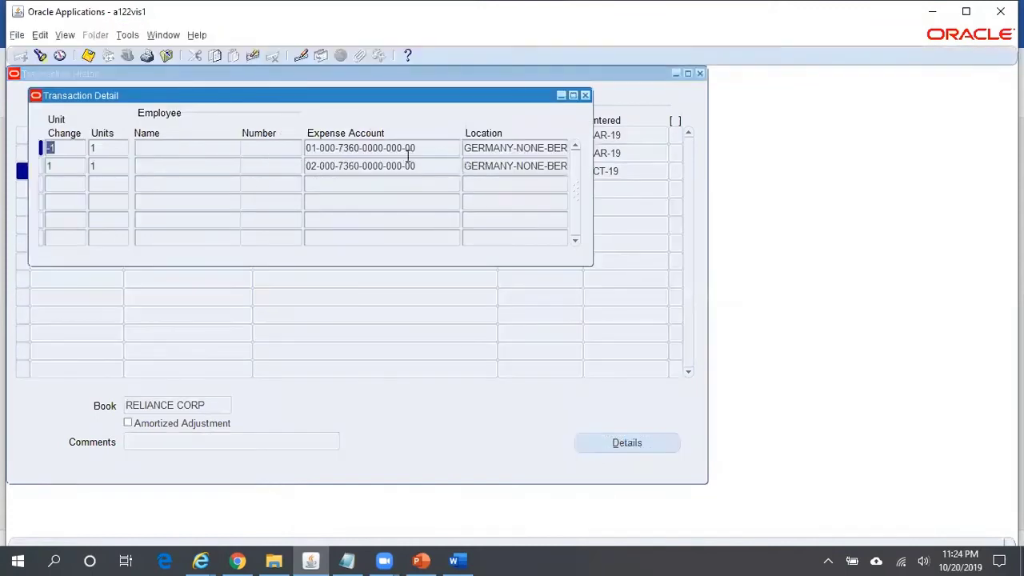
click(421, 149)
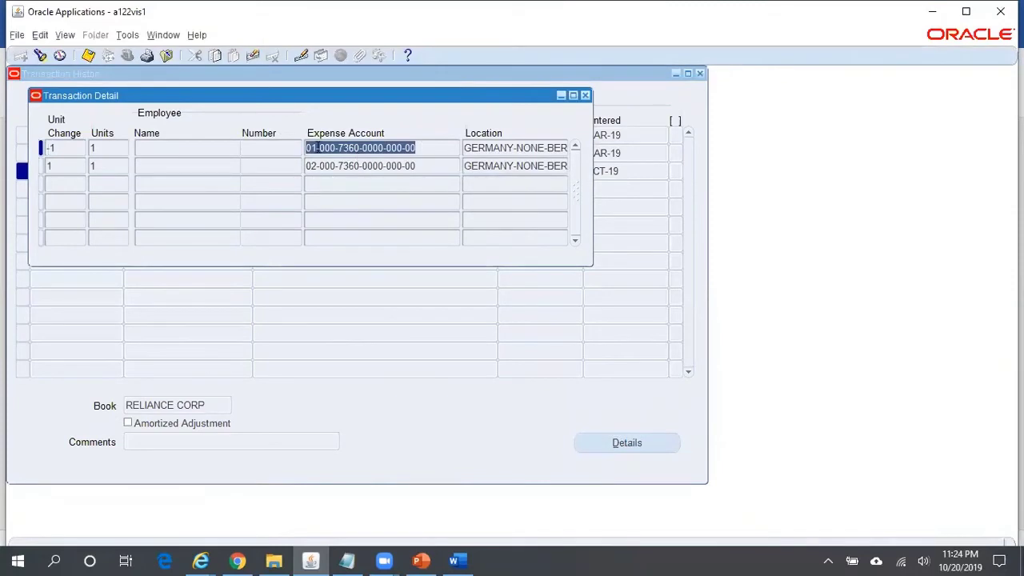
click(320, 167)
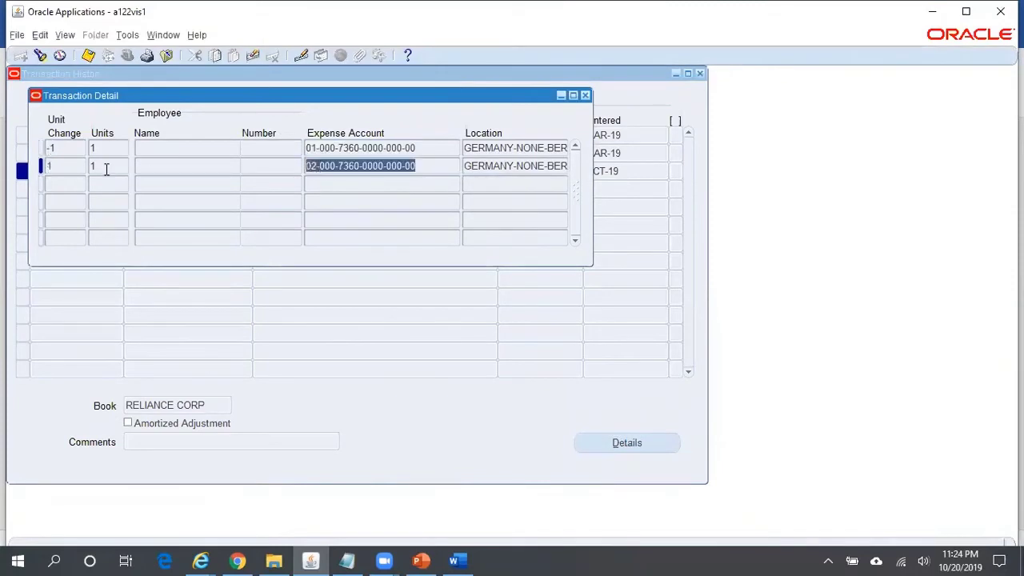
click(585, 96)
View the accounting for the TRANSFER transaction and bring up all its Subledger Journal Entry Lines in the browser.
click(127, 36)
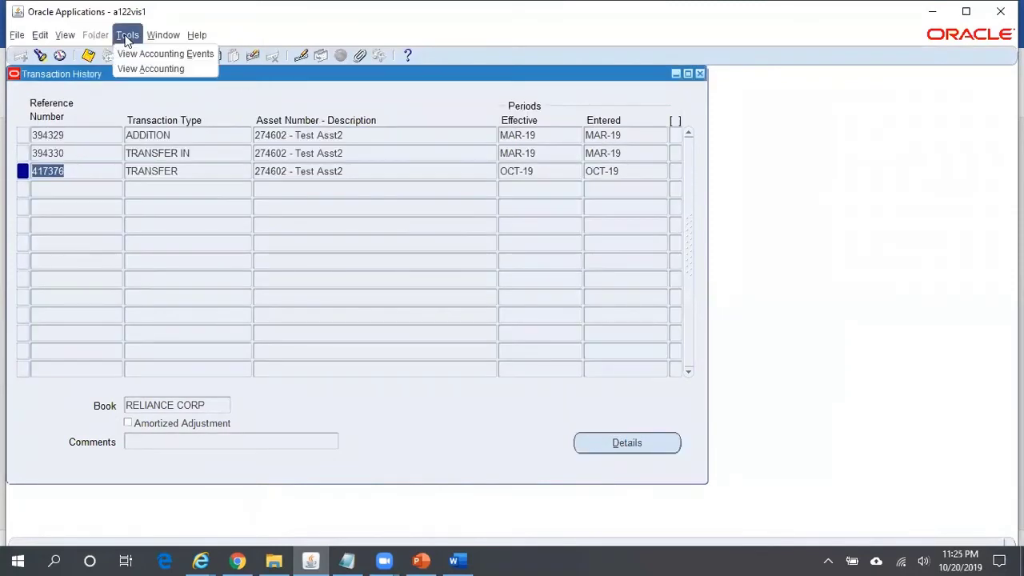
click(152, 70)
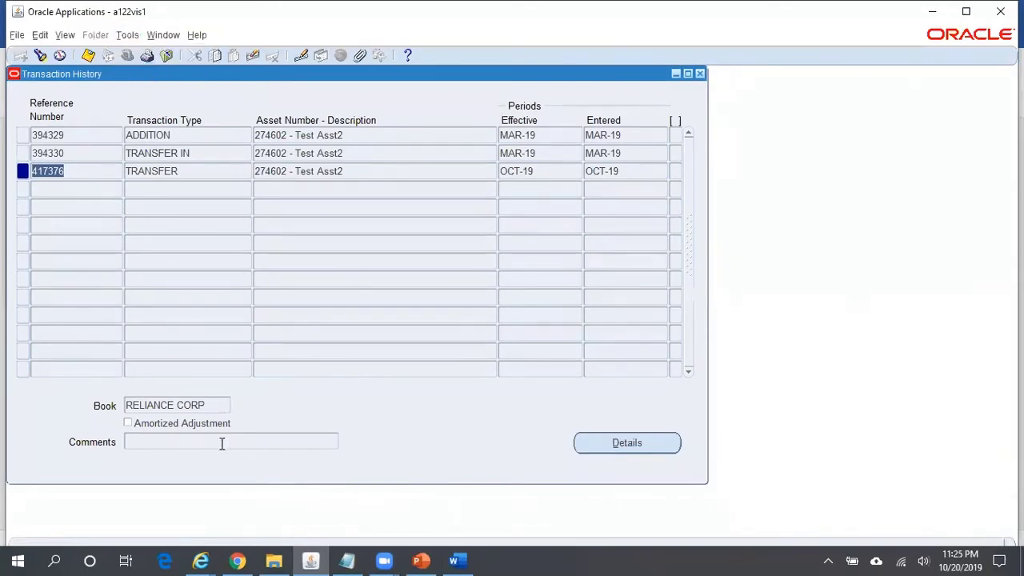
mouse_move(201, 561)
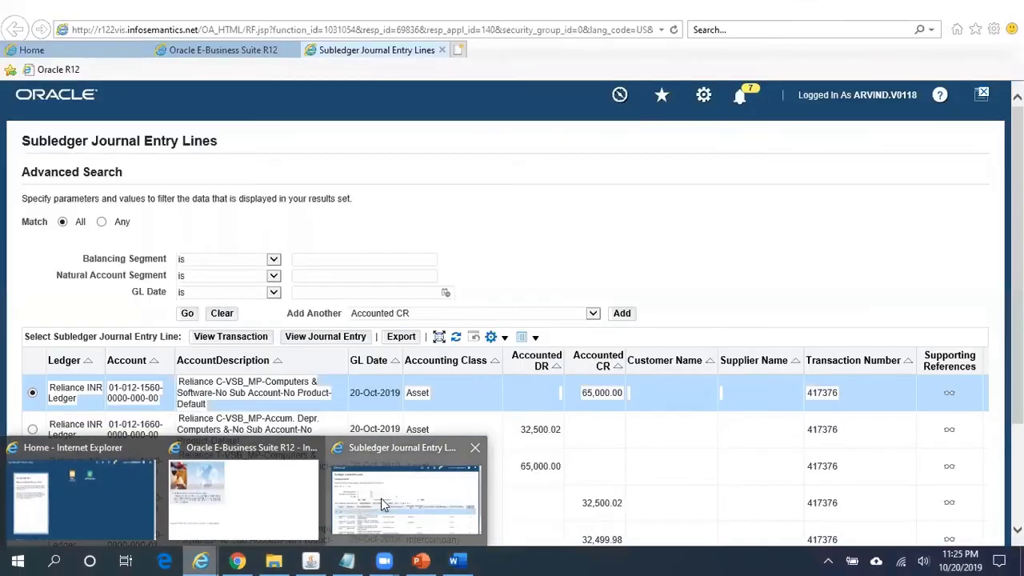
click(380, 497)
scroll(720, 312, down, 2)
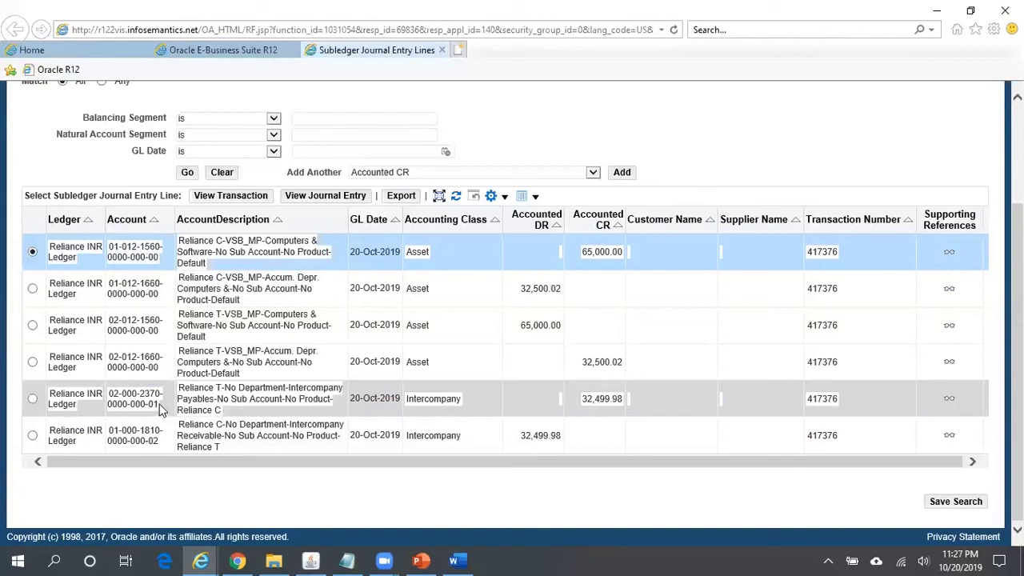
Examine the company and intercompany segments in the accounts of the two Intercompany journal lines.
double_click(152, 404)
click(158, 415)
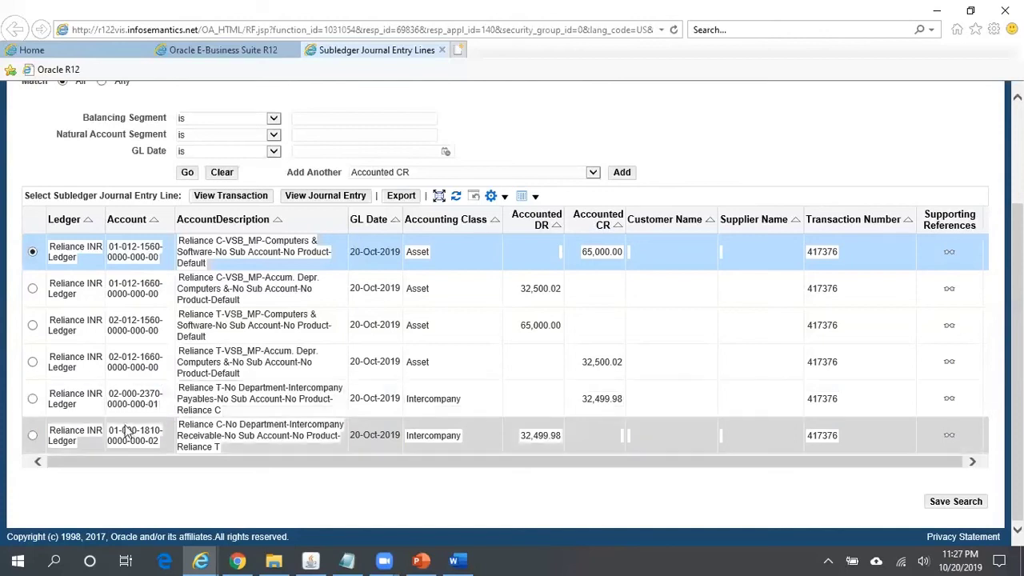
drag(118, 432, 106, 436)
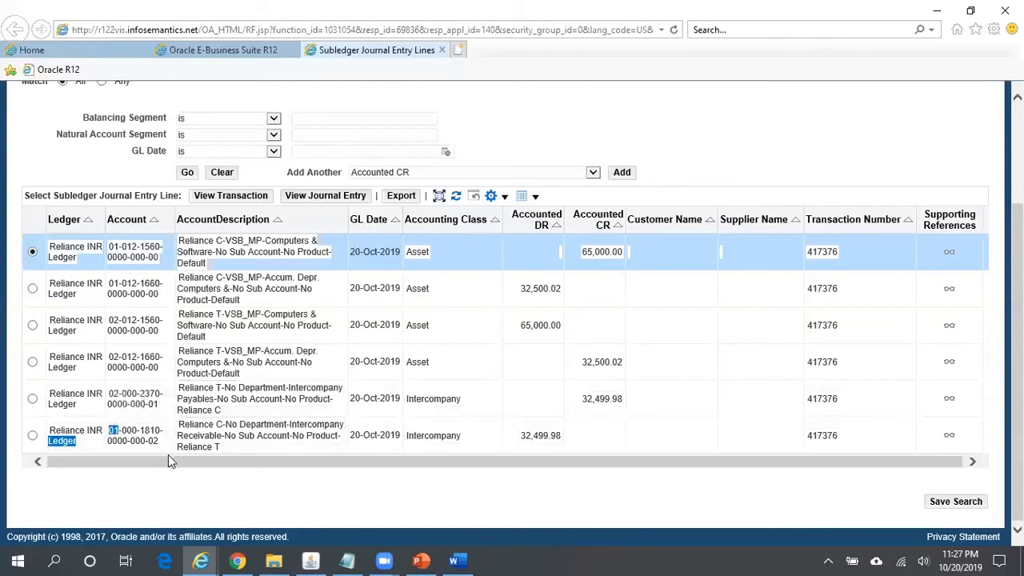
double_click(152, 441)
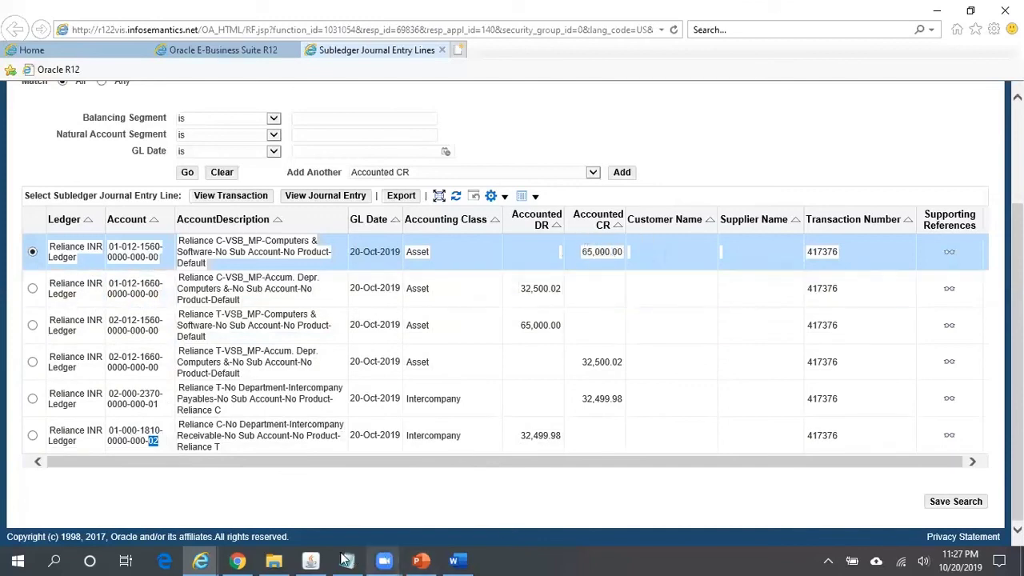
Return to Oracle Applications, close Transaction History, find asset 274602 in the Asset Workbench, and open its financial information.
click(313, 560)
click(700, 74)
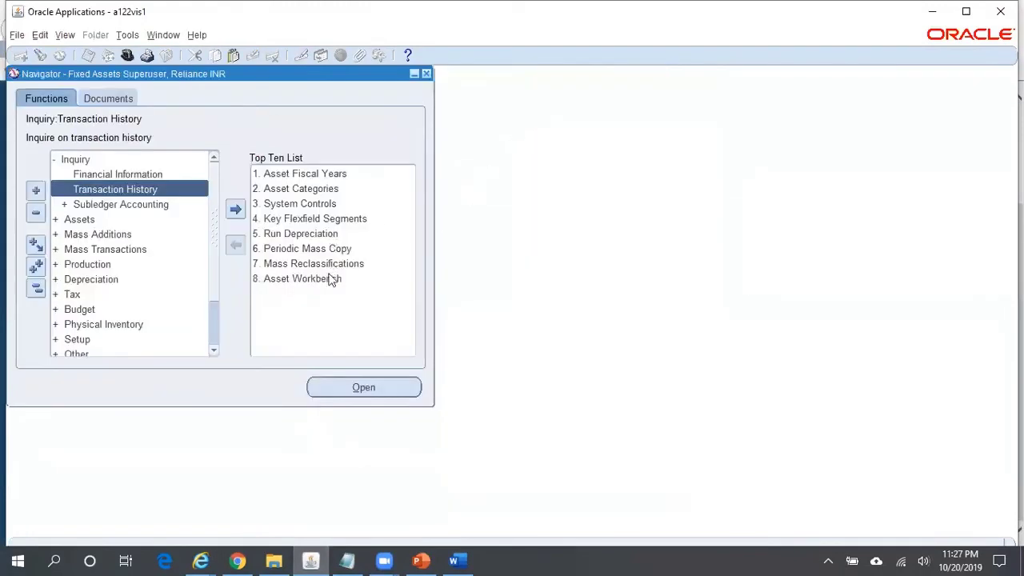
click(332, 278)
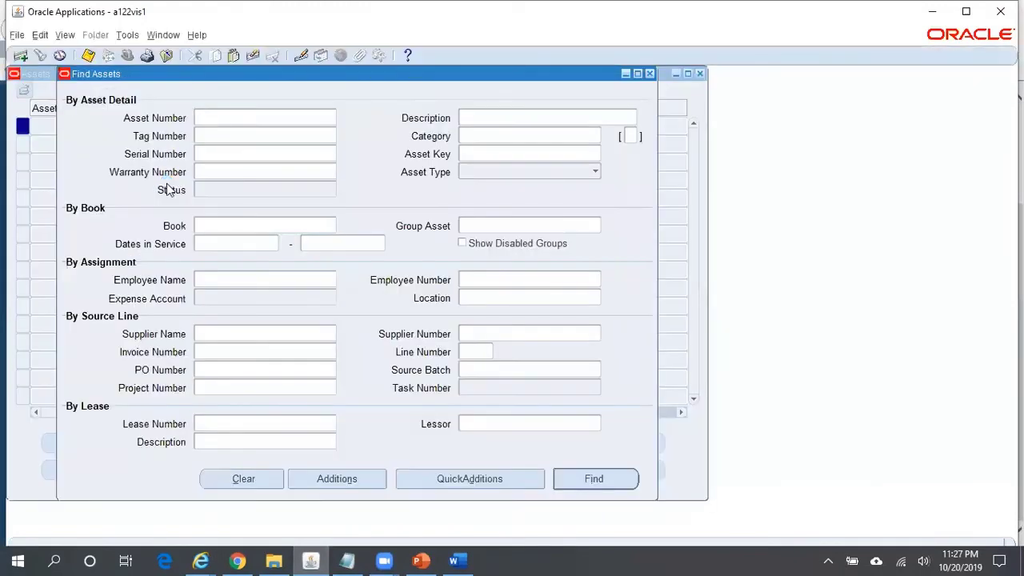
key(ctrl+v)
key(Return)
click(452, 461)
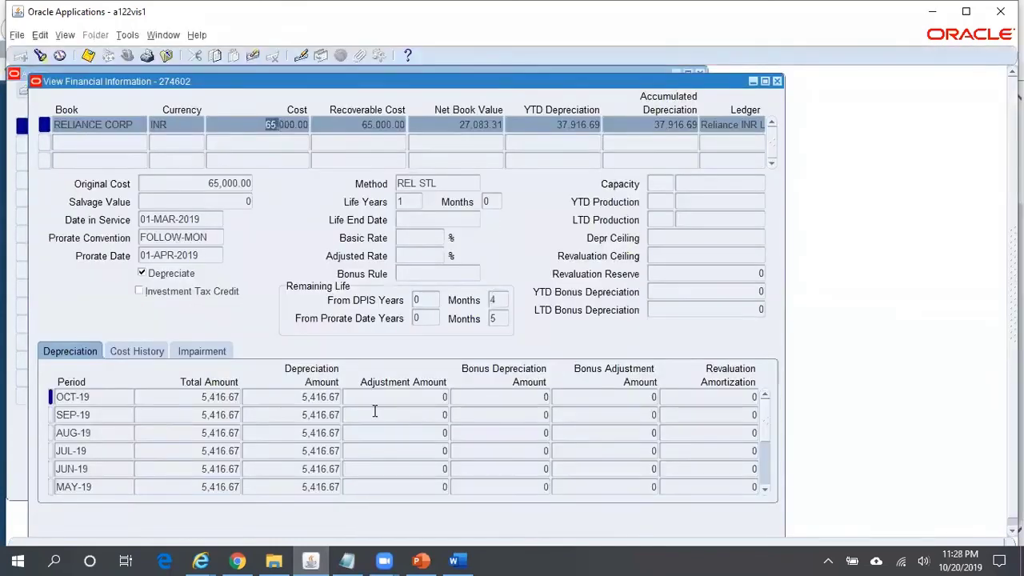
Compare the asset's YTD depreciation and OCT-19 depreciation amount with the debits and credits in the Subledger Journal Entry Lines.
key(alt+Tab)
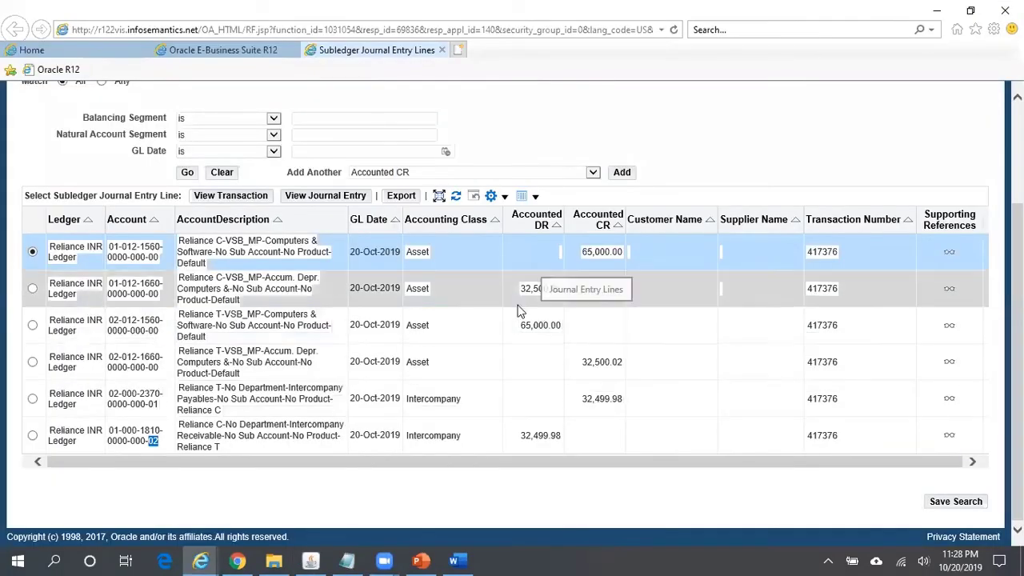
key(alt+Tab)
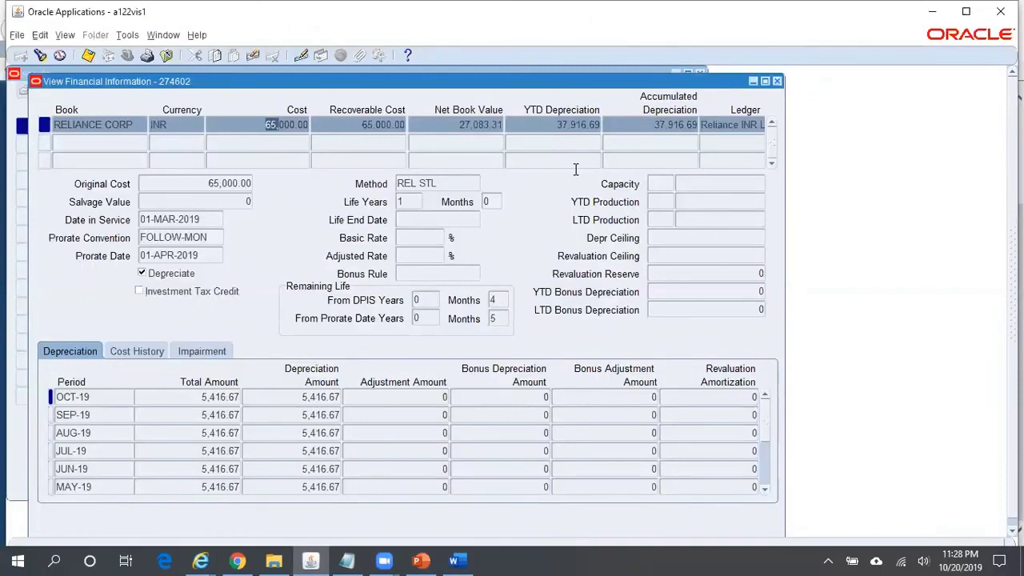
key(alt+Tab)
key(alt+Tab)
click(583, 124)
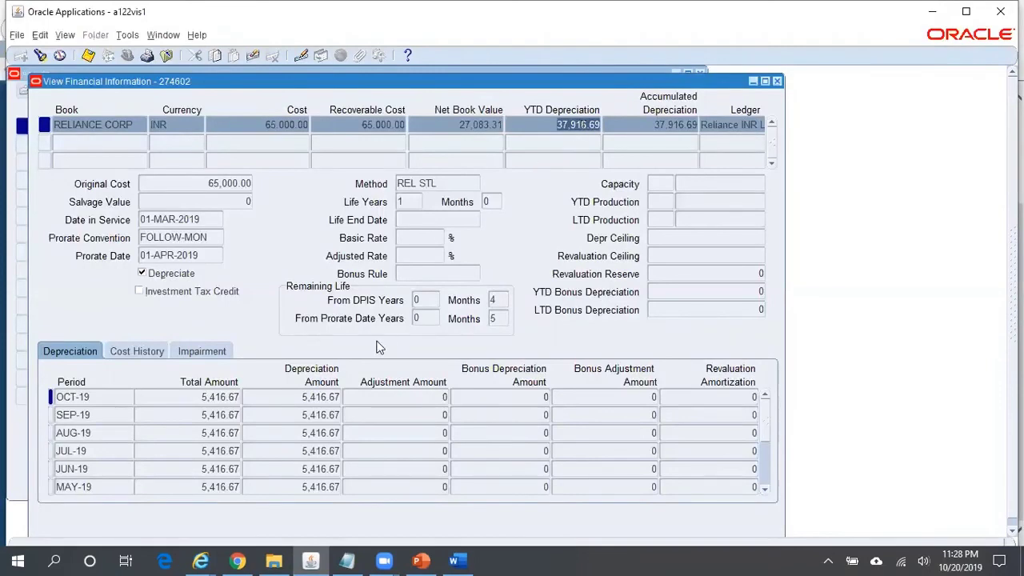
click(221, 399)
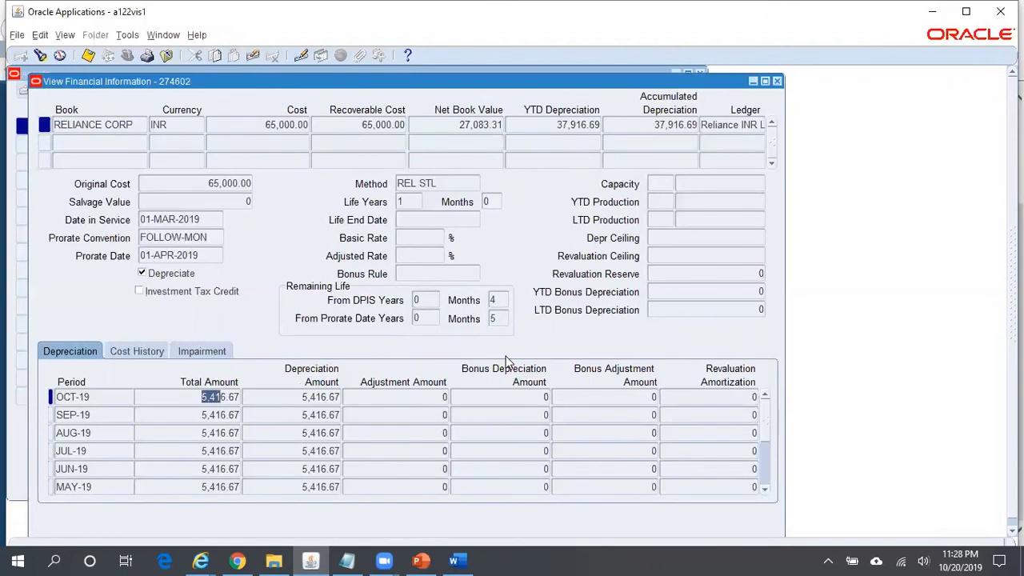
key(alt+Tab)
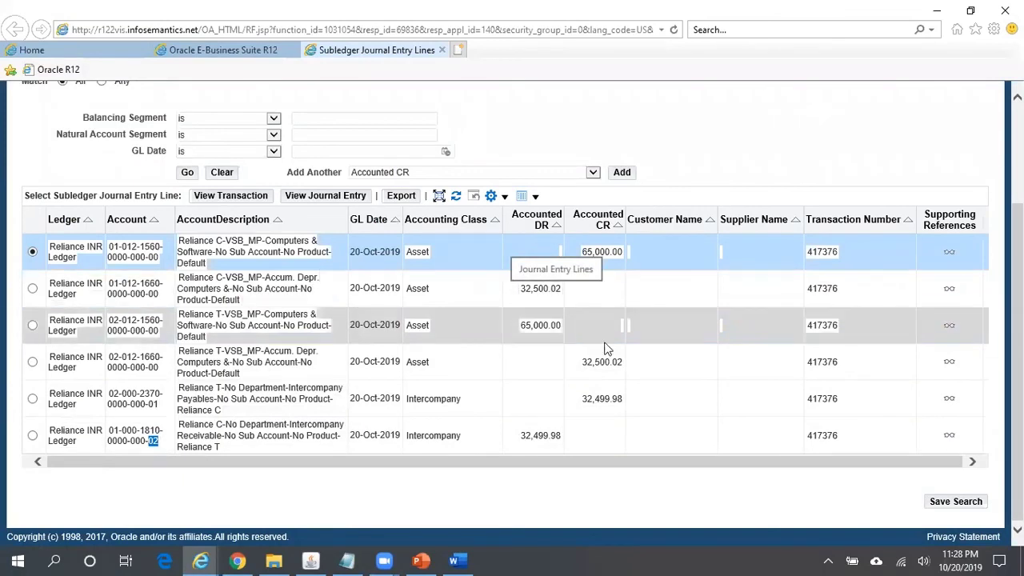
key(alt+Tab)
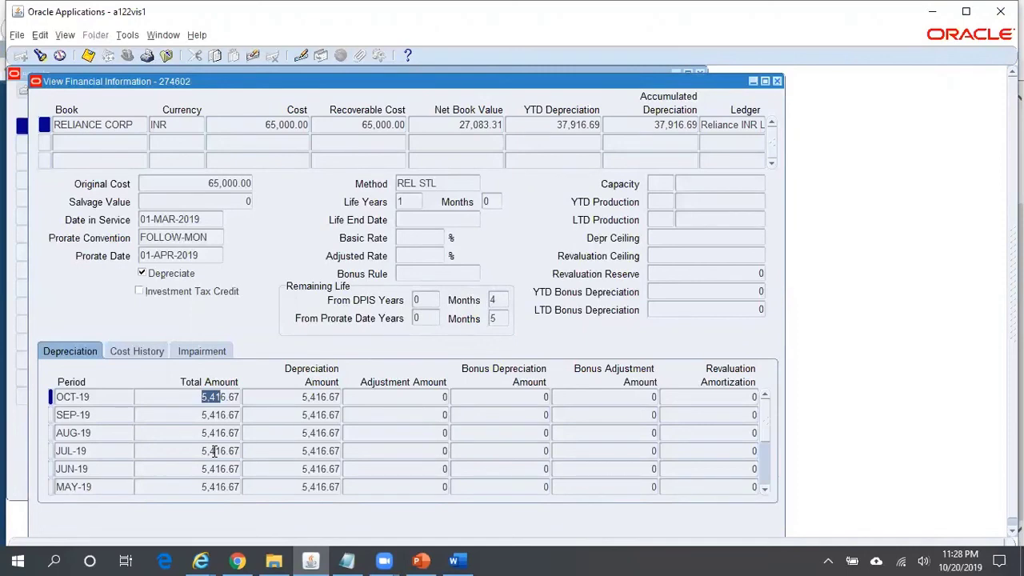
key(alt+Tab)
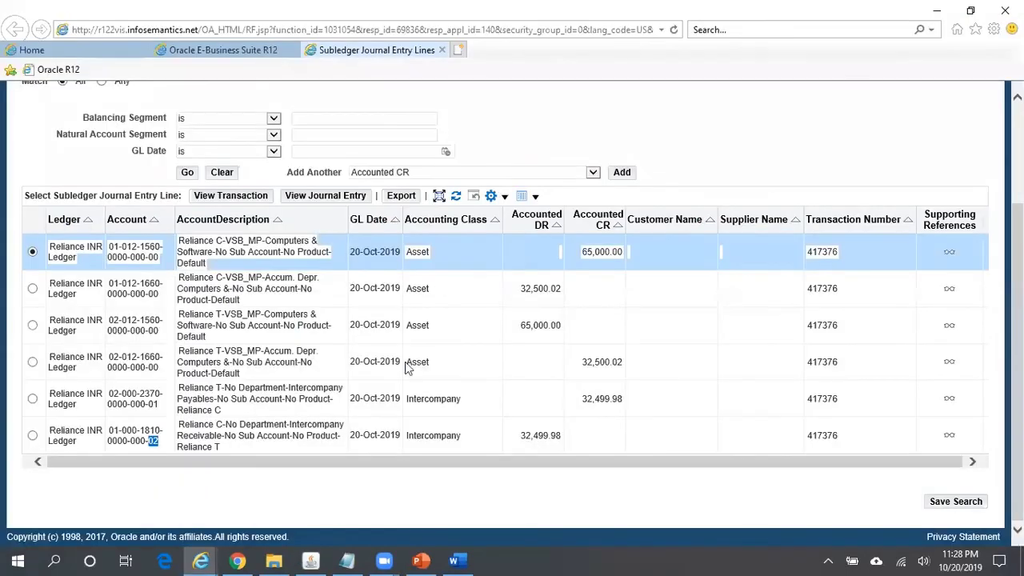